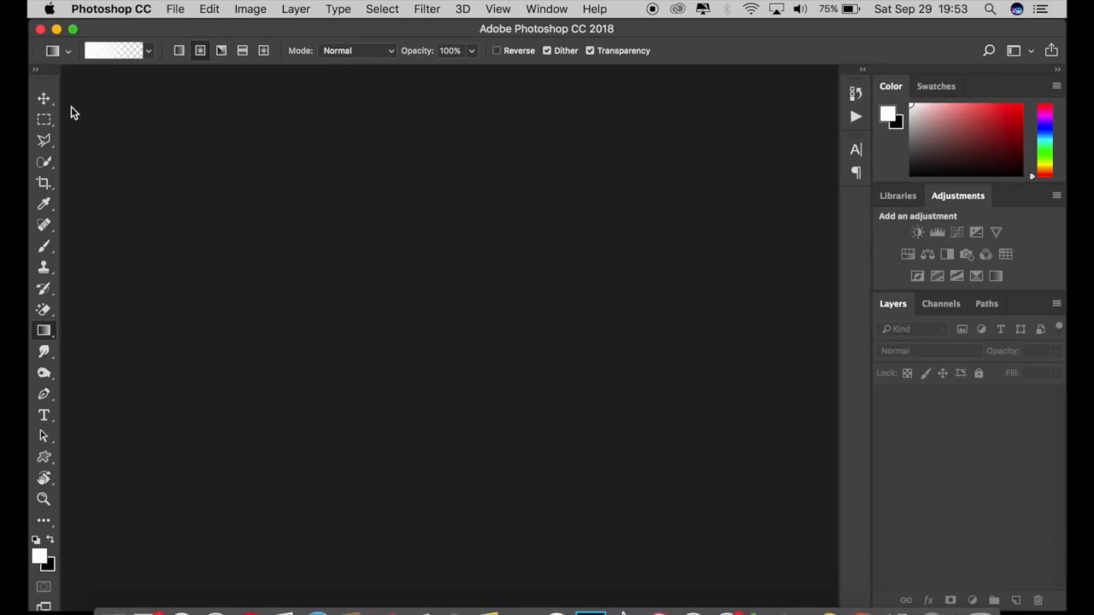
Open the photo IMG_0361.jpg for editing and choose the Move tool.
click(45, 99)
click(170, 10)
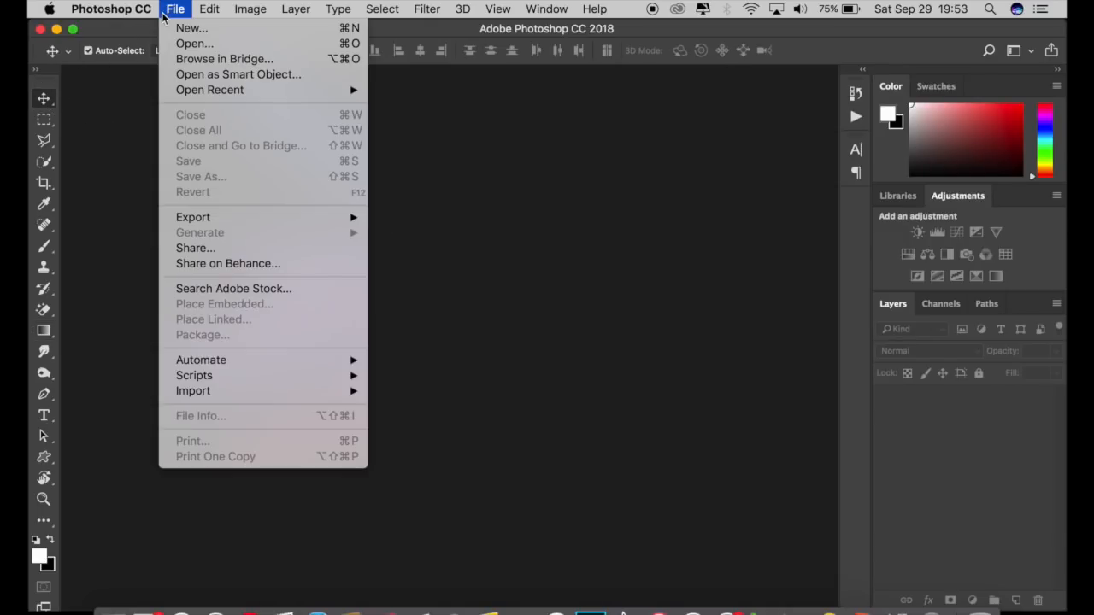
click(193, 44)
click(478, 147)
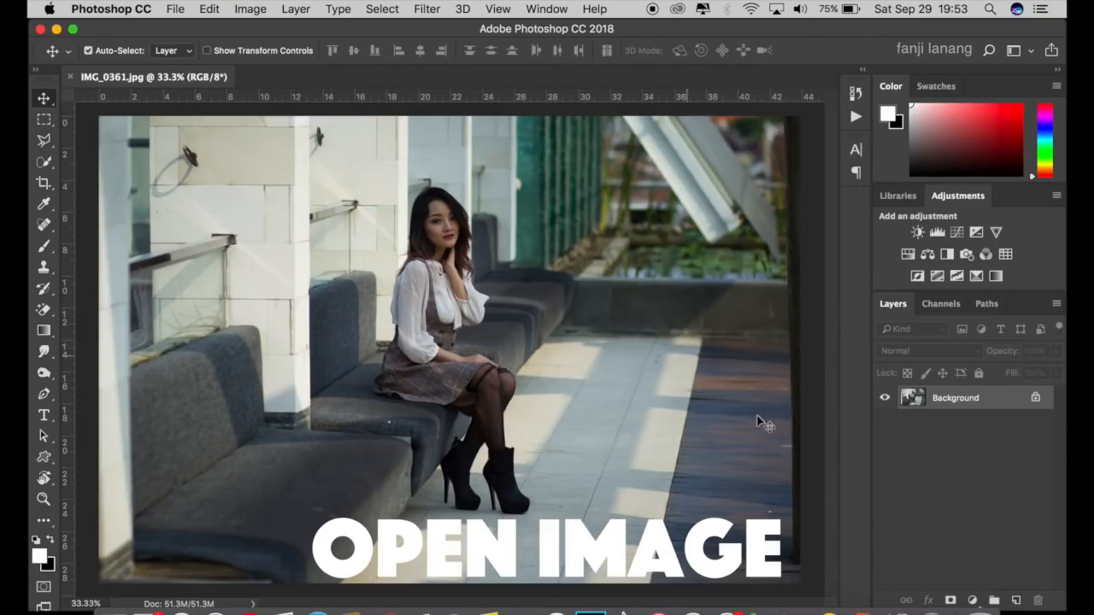
Add a Gradient Map adjustment layer above the photo using the Violet, Orange preset.
click(972, 601)
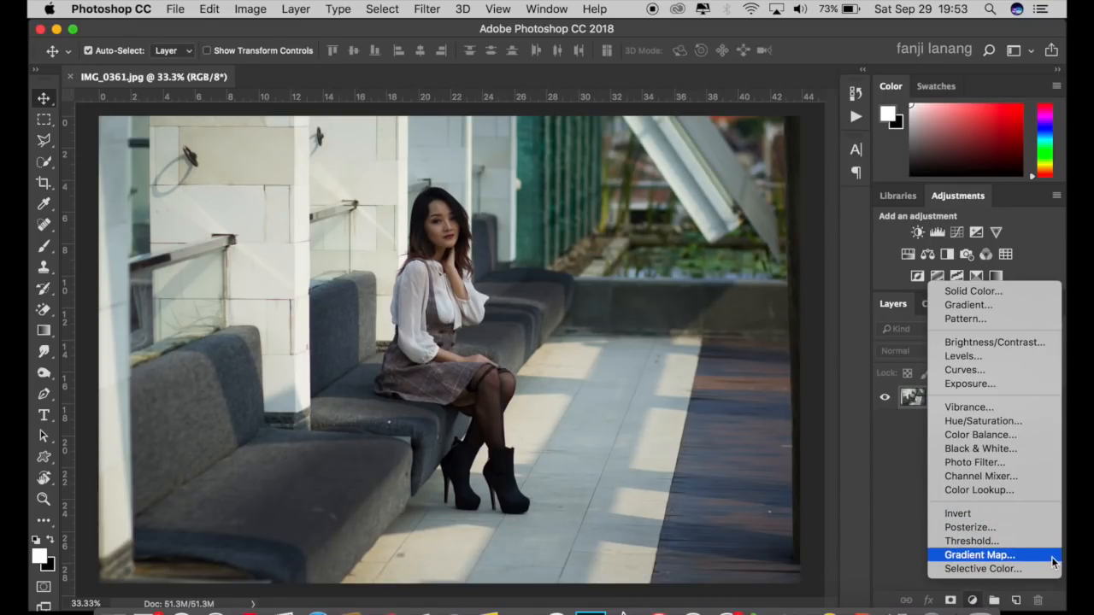
click(979, 555)
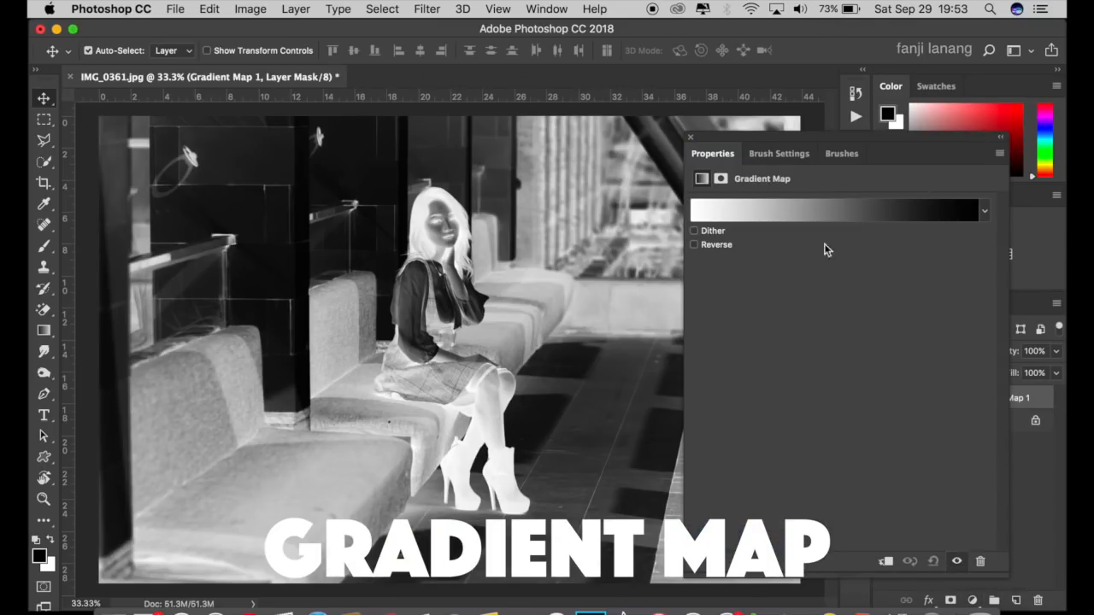
click(813, 215)
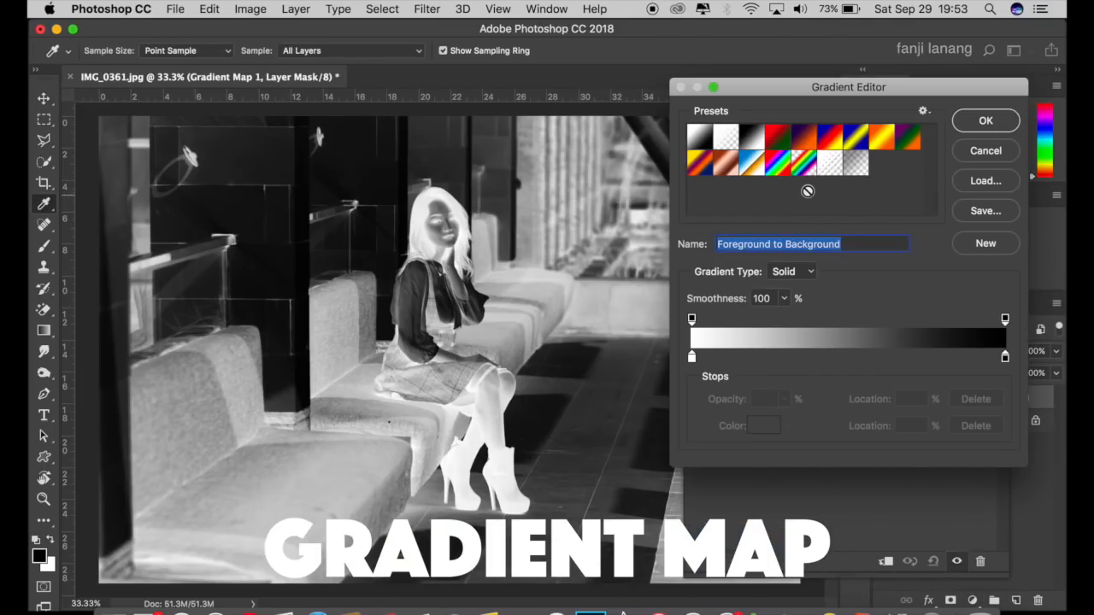
click(801, 138)
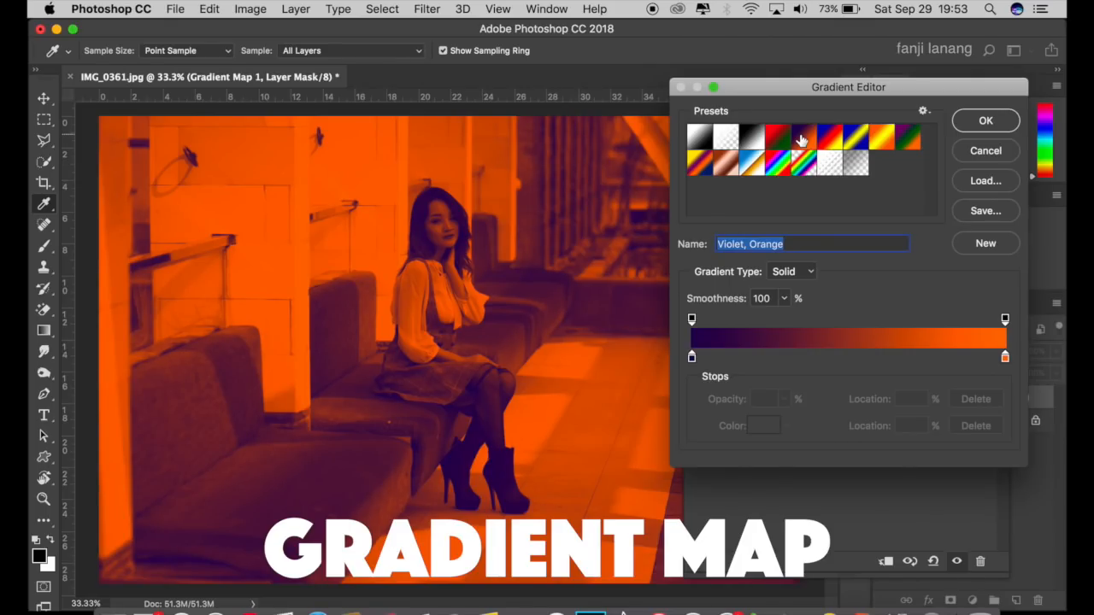
click(985, 122)
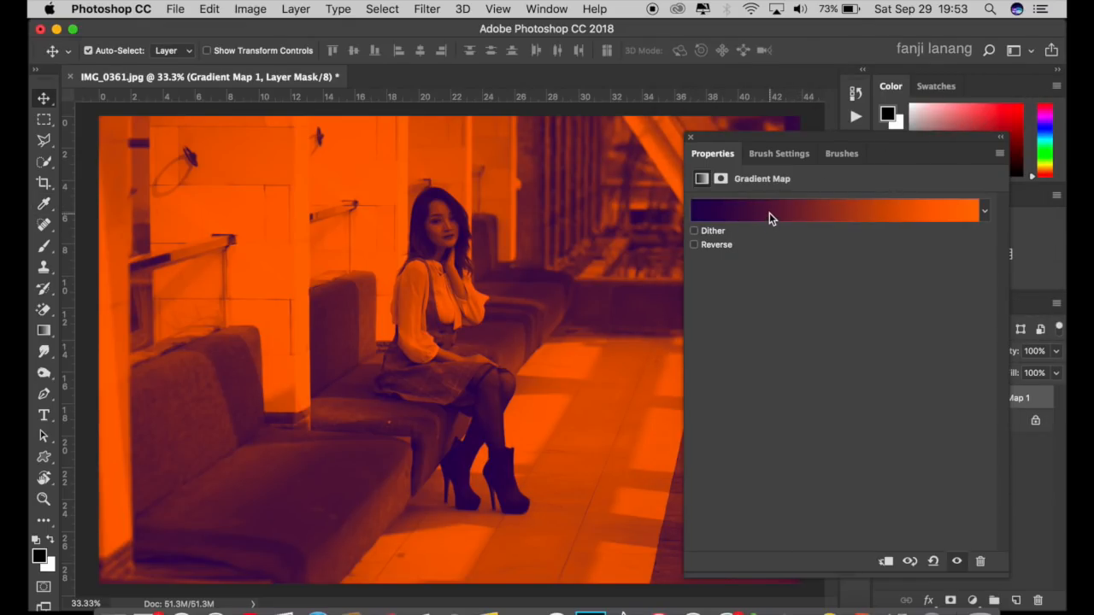
Change the gradient map's dark colour stop at location 0% to deep violet 17003b.
click(769, 213)
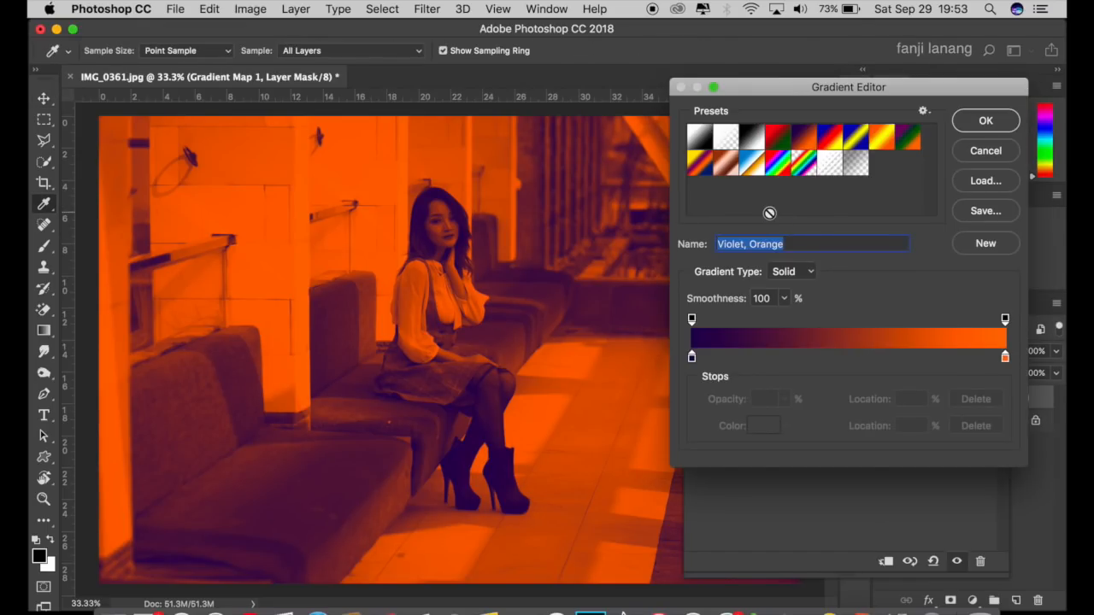
click(691, 357)
double_click(691, 357)
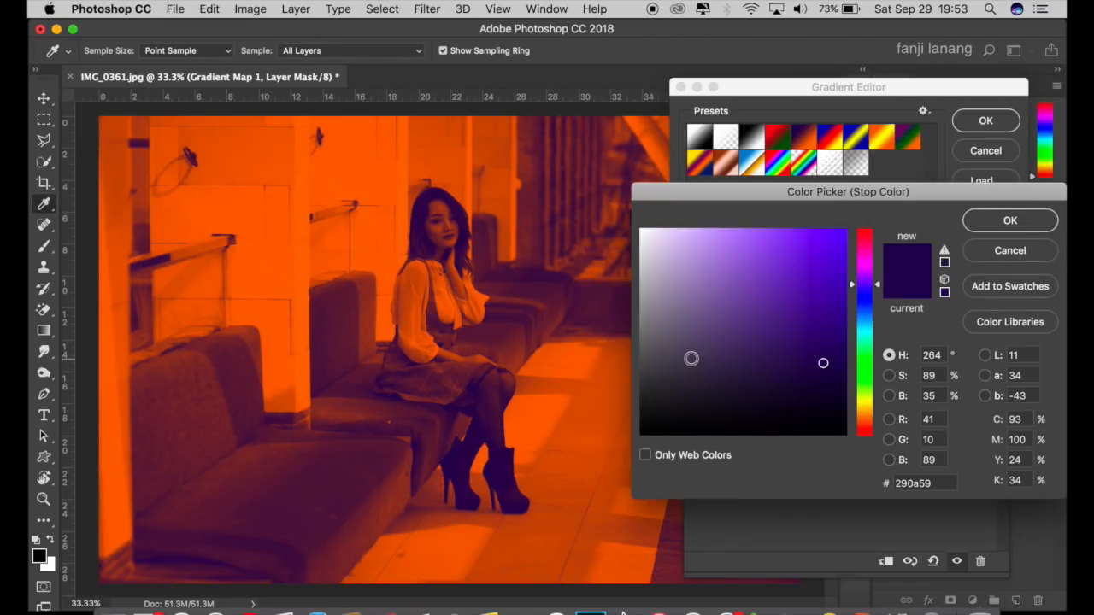
click(847, 386)
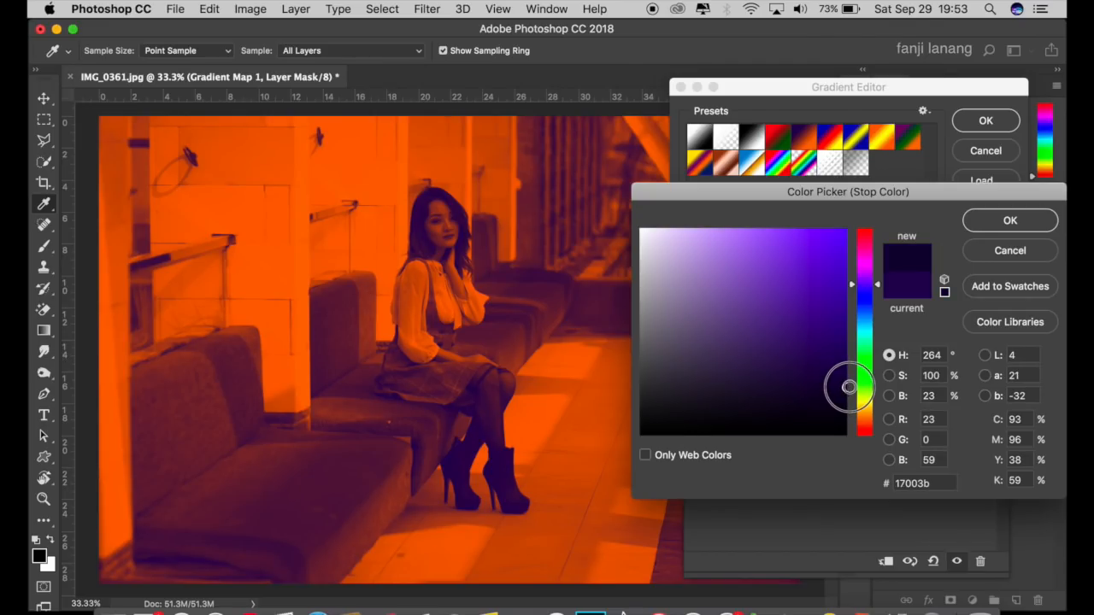
click(1010, 221)
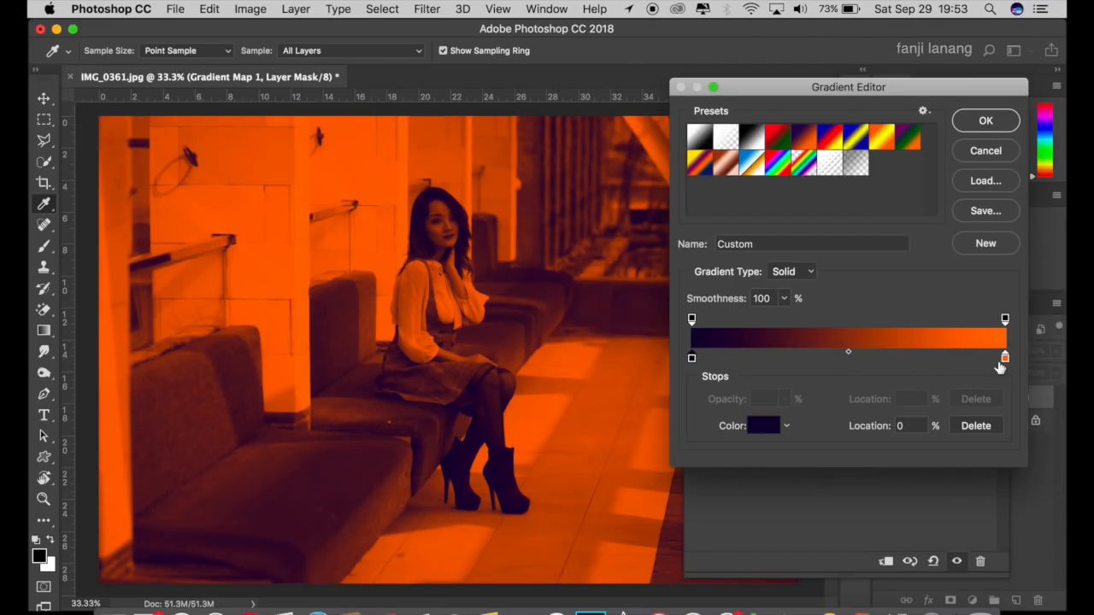
Change the gradient's orange stop at location 100% to light cyan-blue 98eaff and apply the gradient.
click(1005, 358)
double_click(1005, 358)
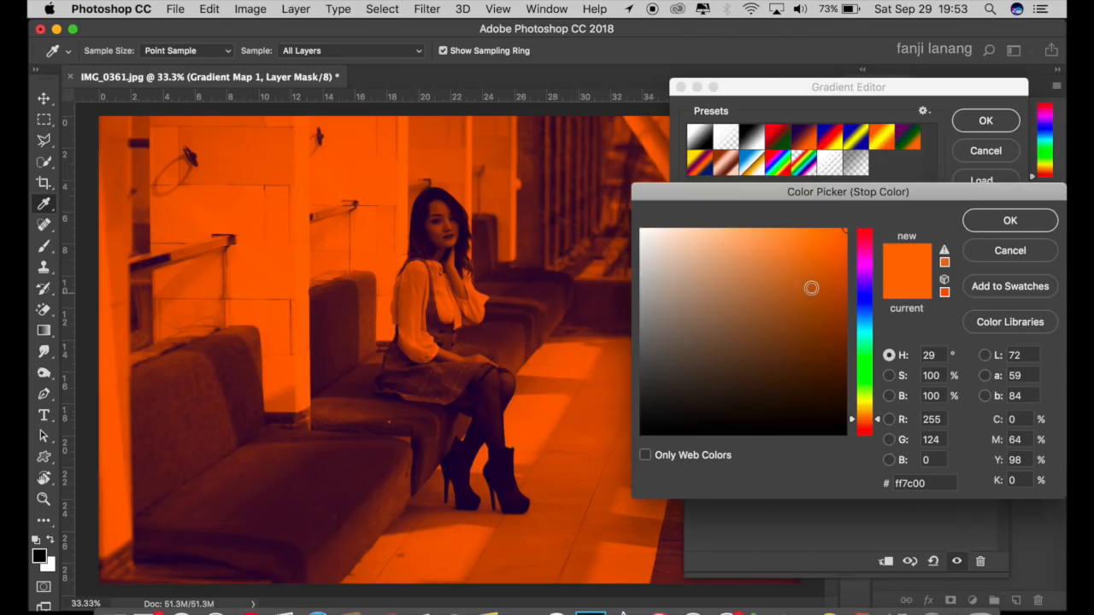
mouse_move(810, 288)
mouse_down()
mouse_move(720, 214)
mouse_move(719, 224)
mouse_up()
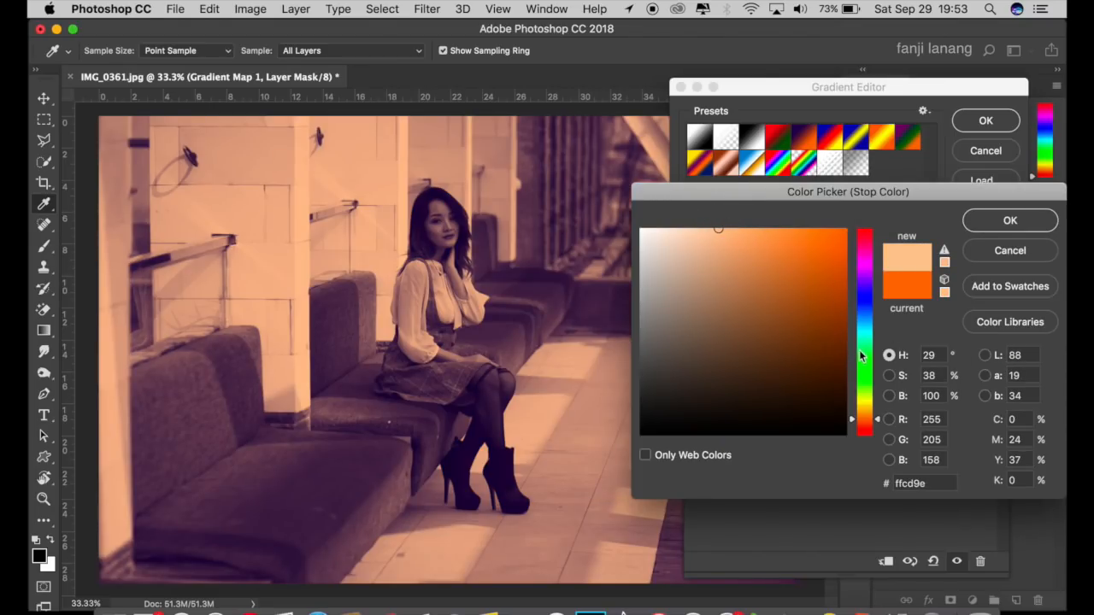
drag(865, 360, 865, 326)
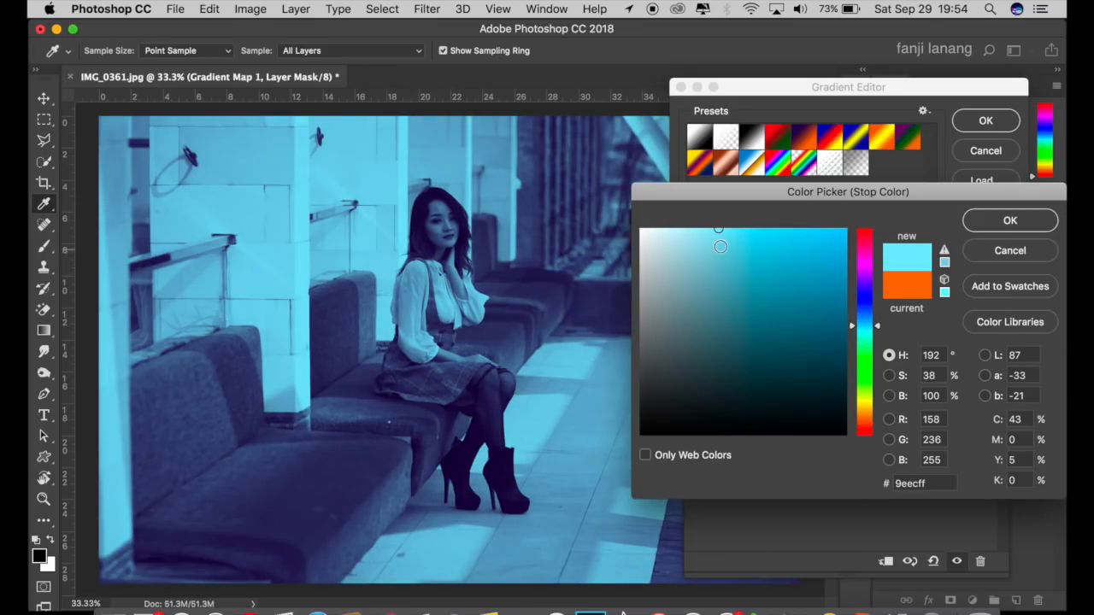
mouse_move(724, 246)
mouse_down()
mouse_move(730, 223)
mouse_move(698, 222)
mouse_move(723, 210)
mouse_up()
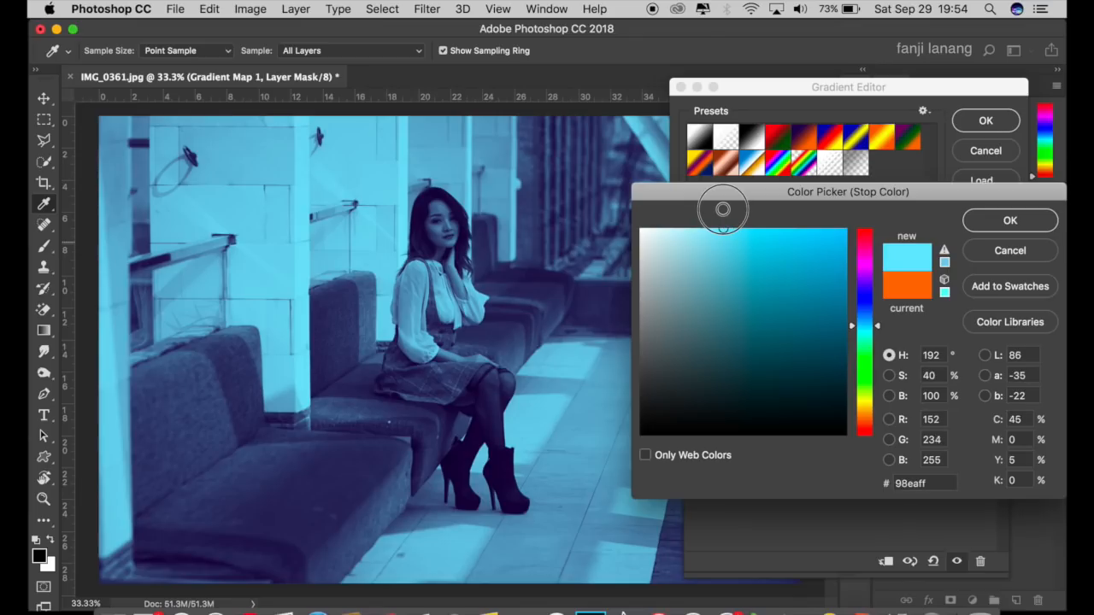
click(993, 224)
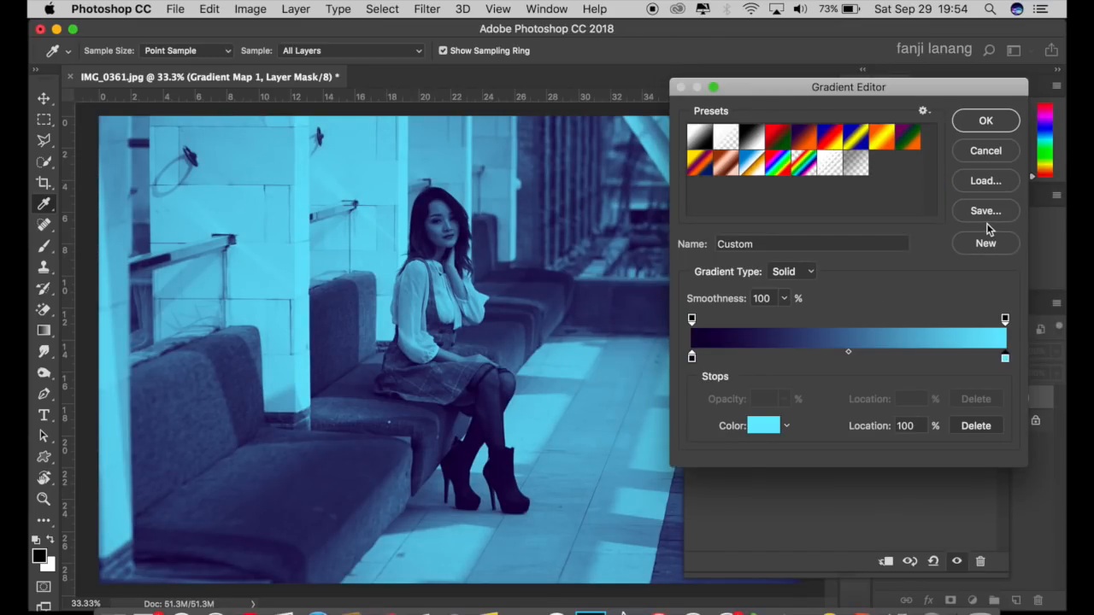
click(980, 122)
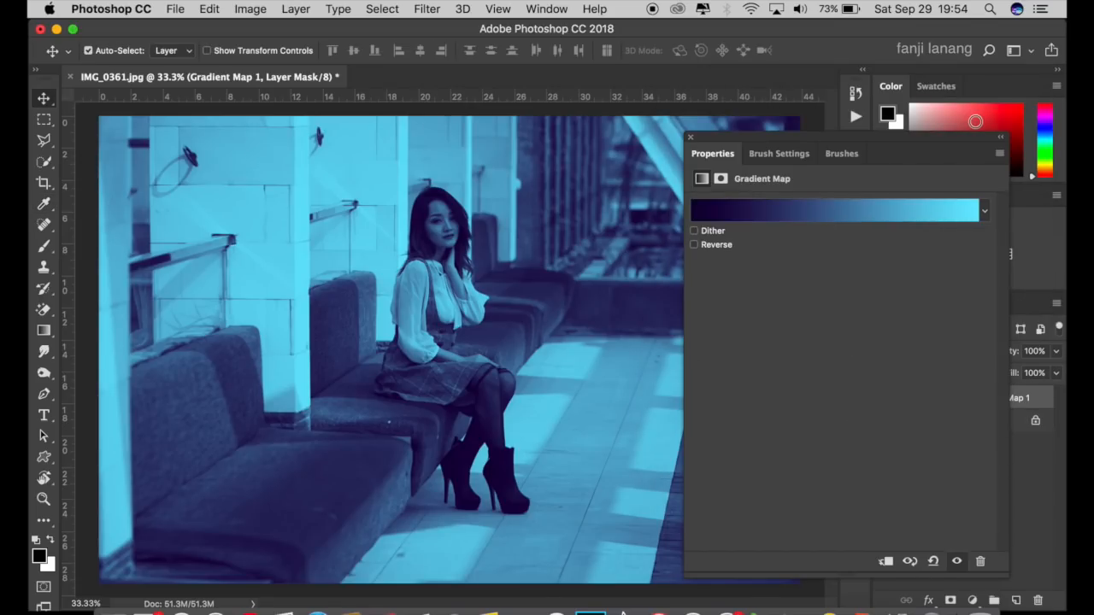
Set the Gradient Map layer's blend mode to Pin Light.
click(691, 136)
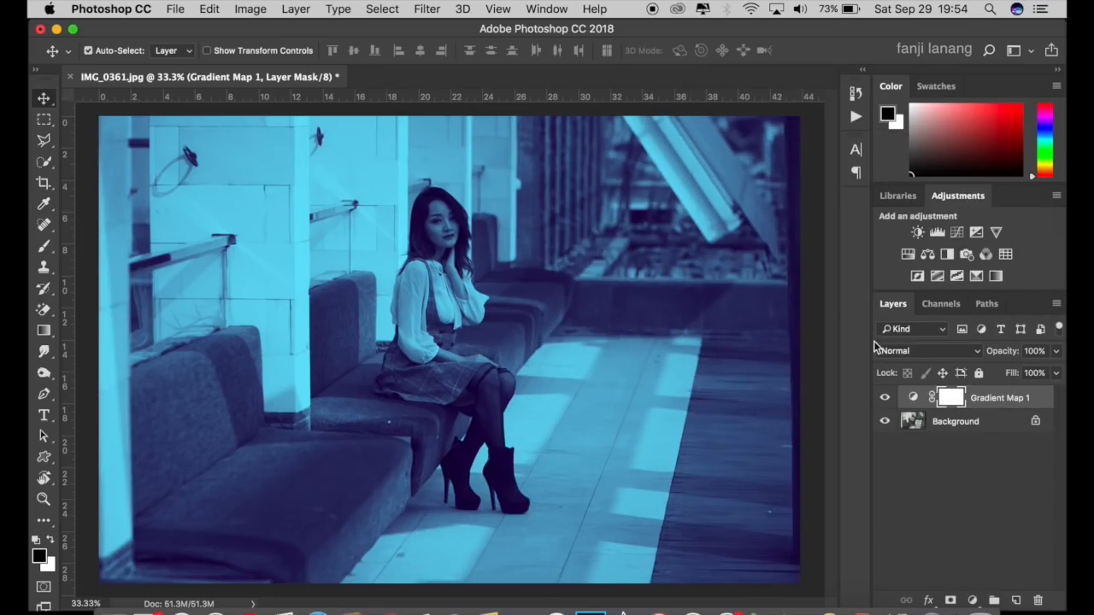
click(935, 351)
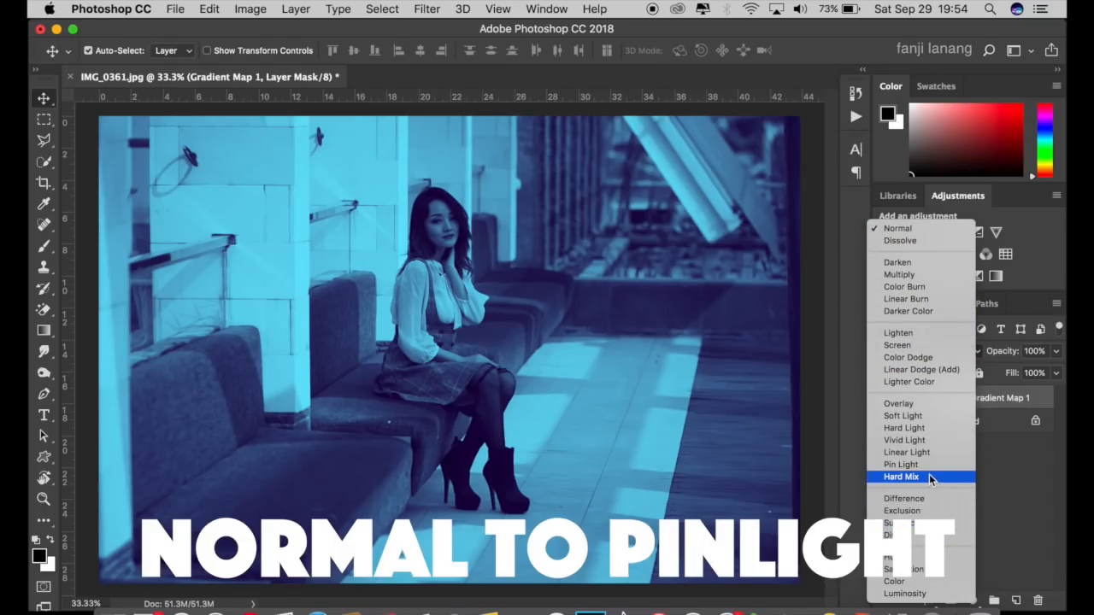
click(872, 464)
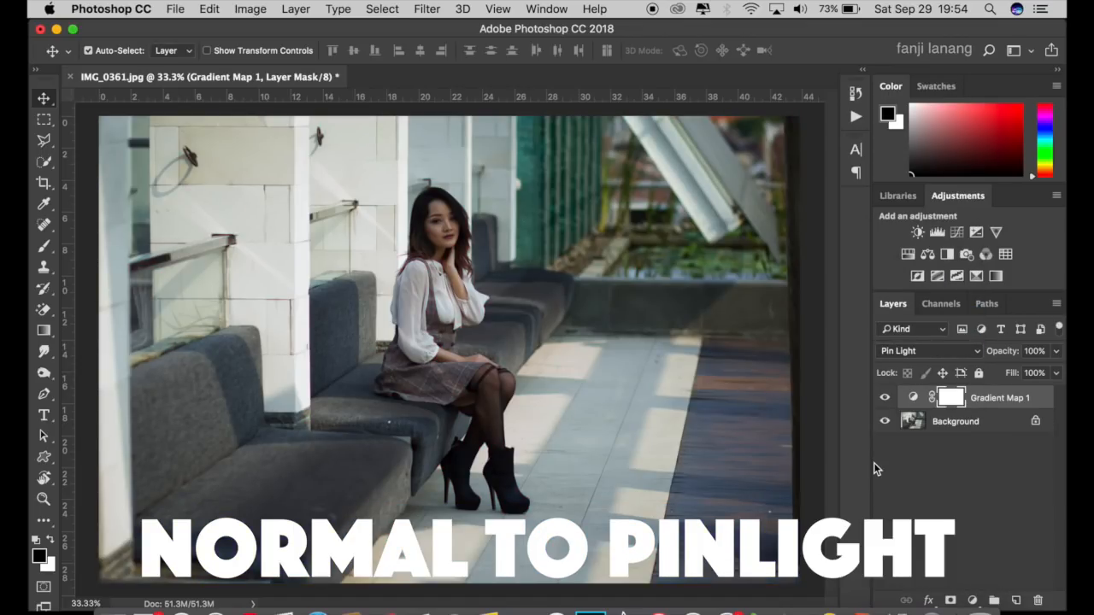
Reopen the Gradient Map's gradient and change its light blue end stop to the more saturated cyan 68defc.
click(911, 397)
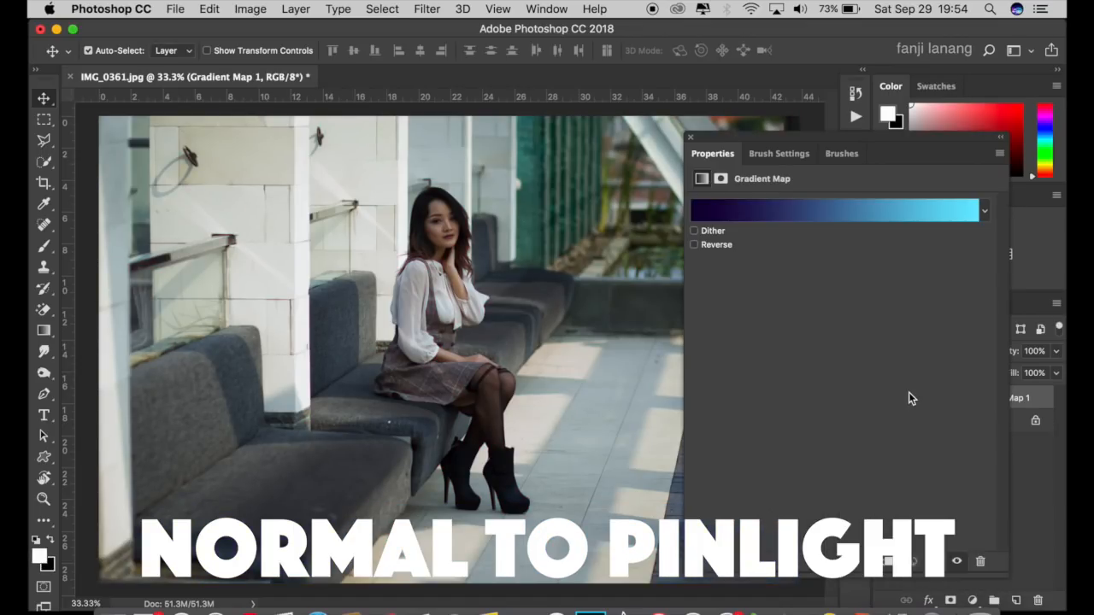
click(909, 213)
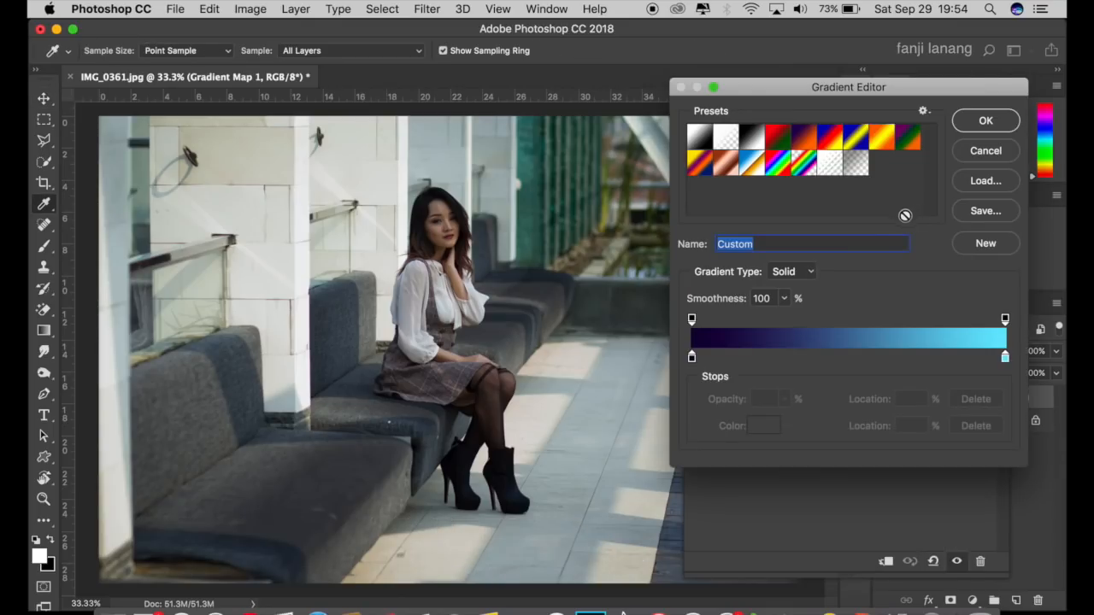
double_click(1005, 358)
click(819, 226)
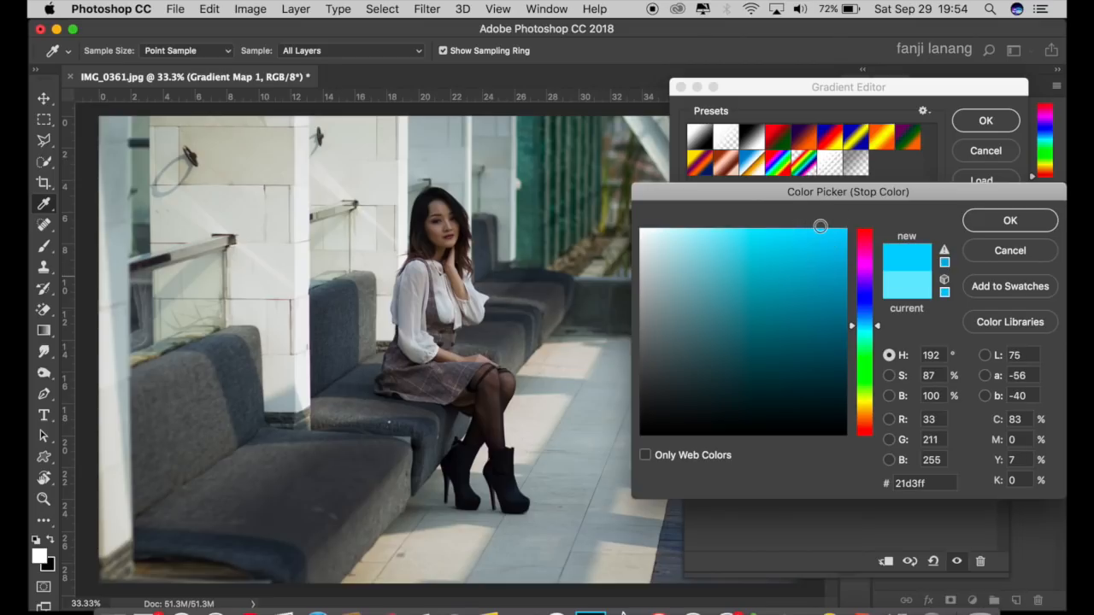
mouse_move(819, 226)
mouse_down()
mouse_move(792, 240)
mouse_move(761, 224)
mouse_move(803, 227)
mouse_move(759, 229)
mouse_up()
click(792, 233)
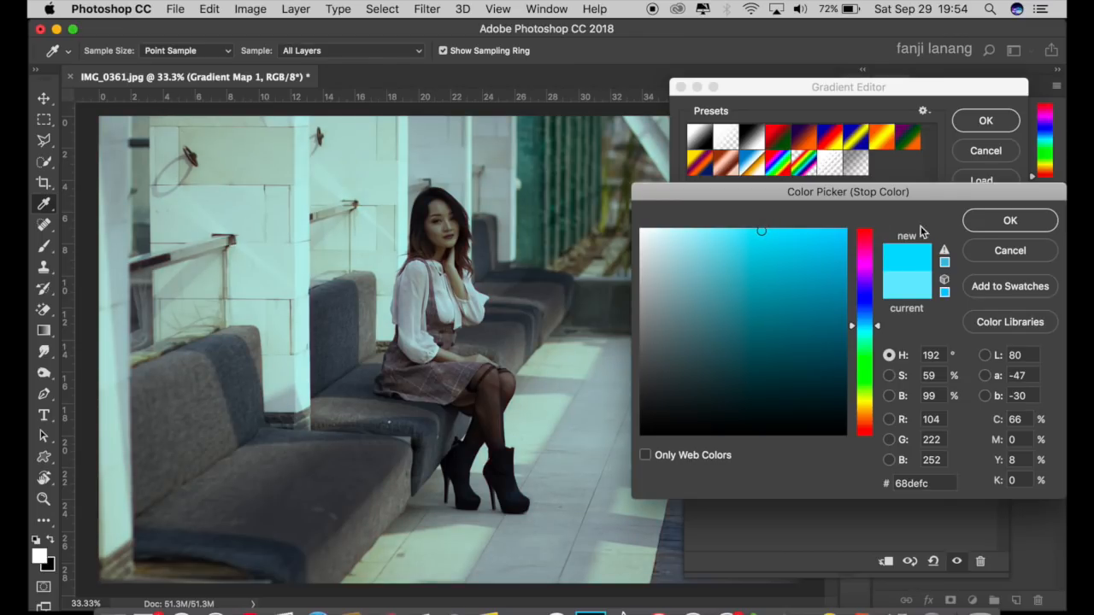
click(992, 219)
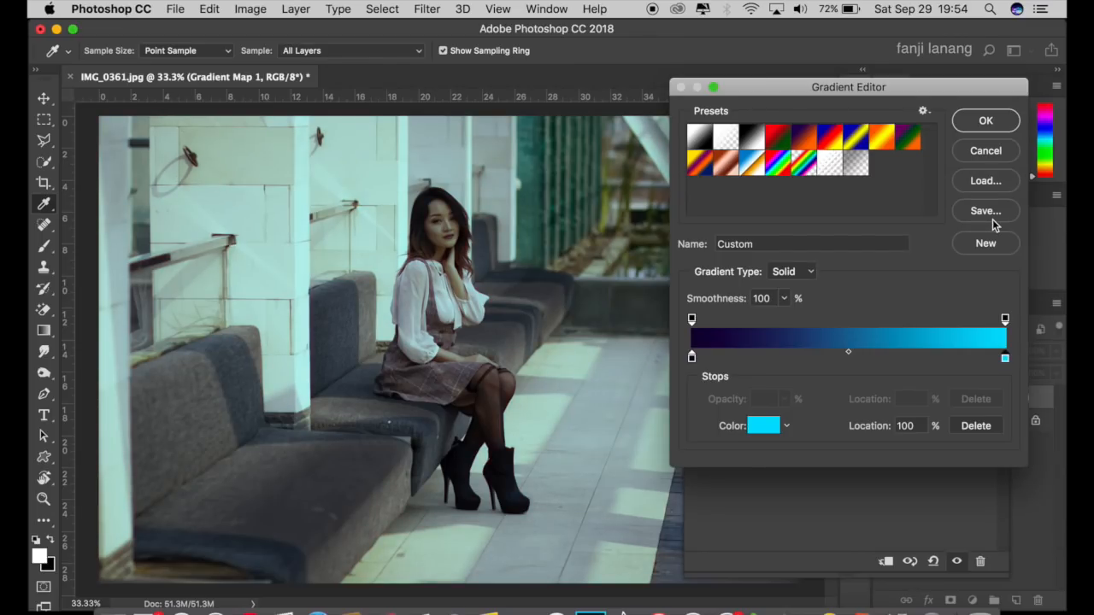
Change the gradient's dark start stop to violet 20024e, apply the gradient and close the adjustment's properties.
double_click(692, 357)
click(828, 344)
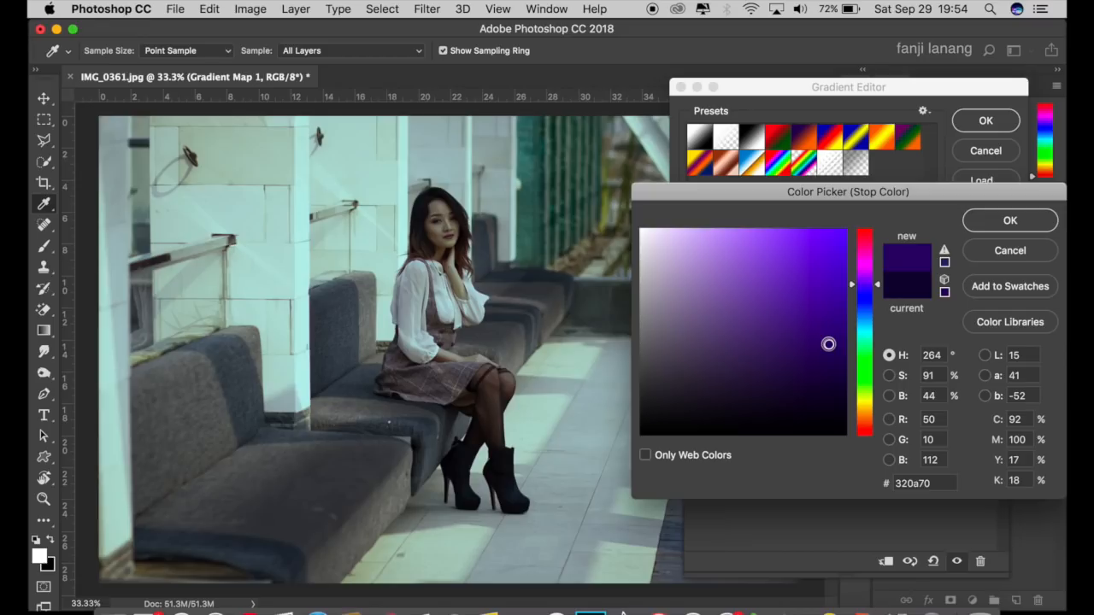
click(826, 371)
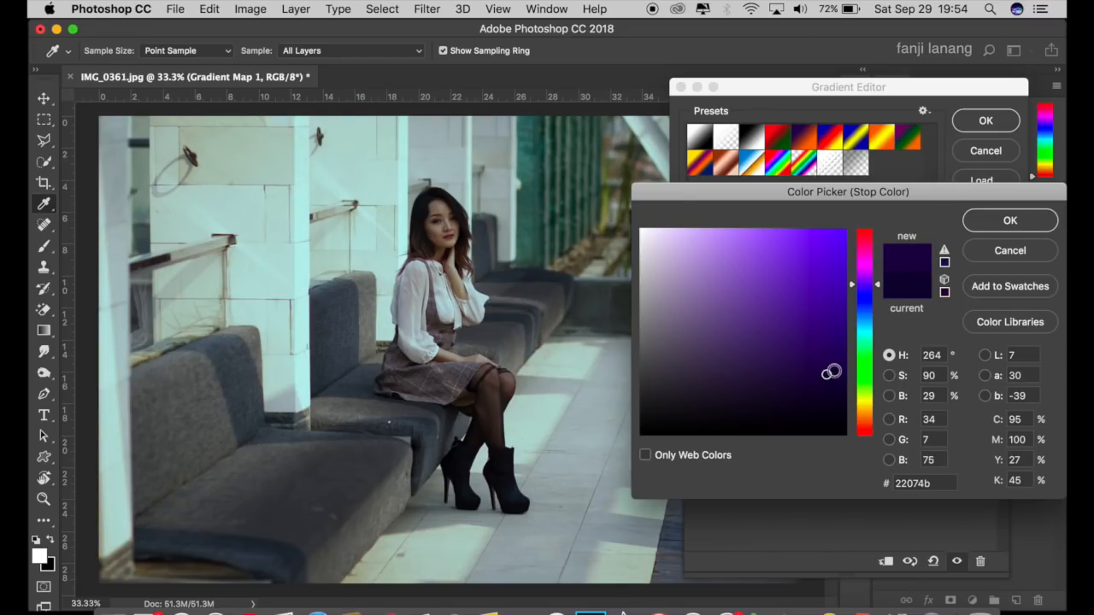
click(836, 373)
click(842, 371)
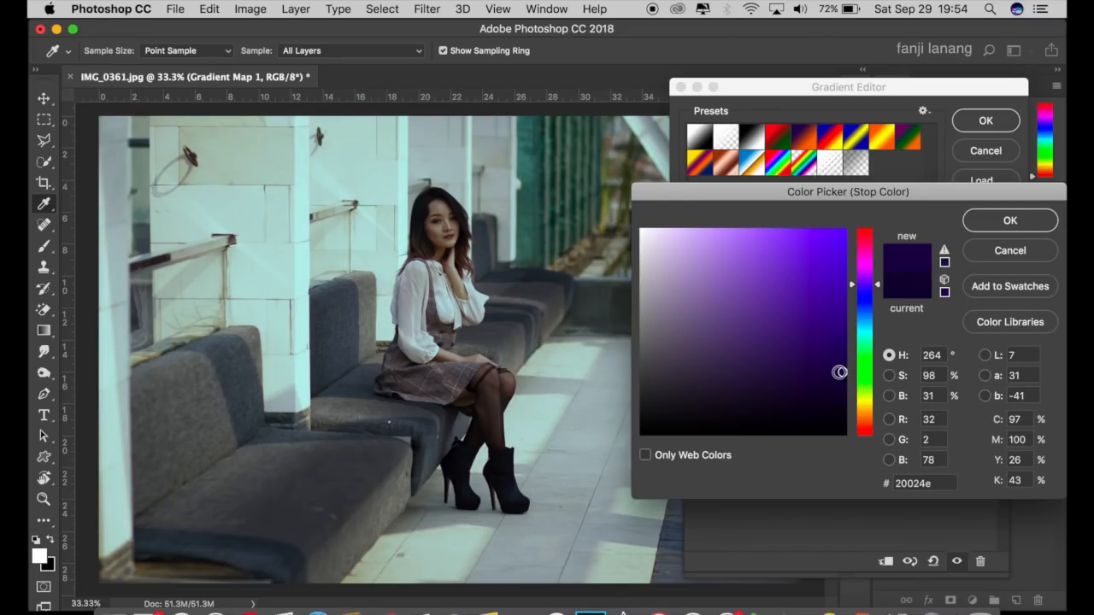
click(996, 216)
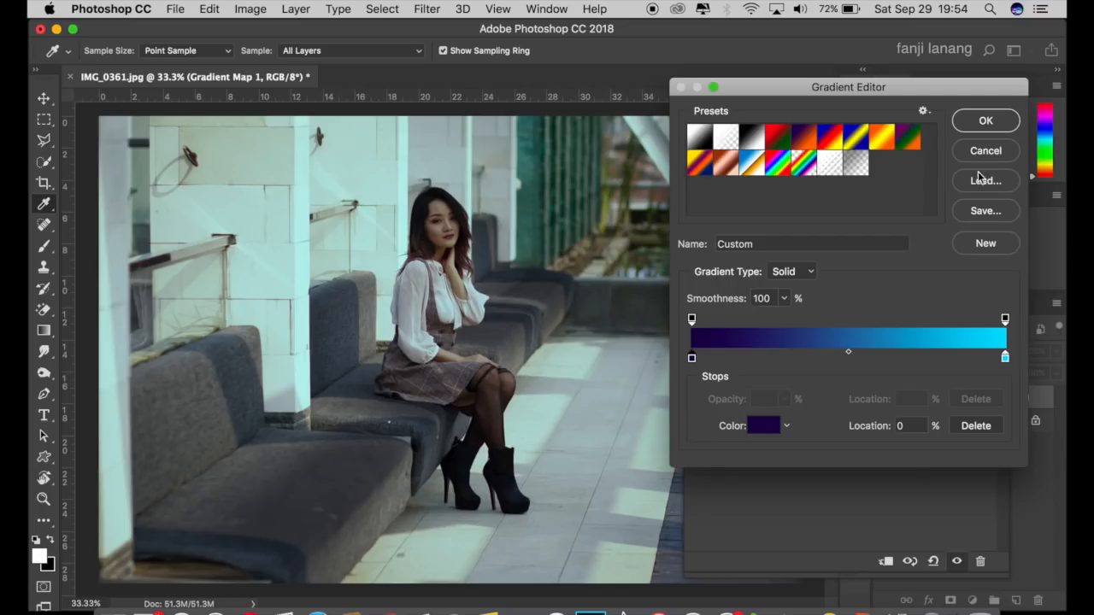
click(986, 122)
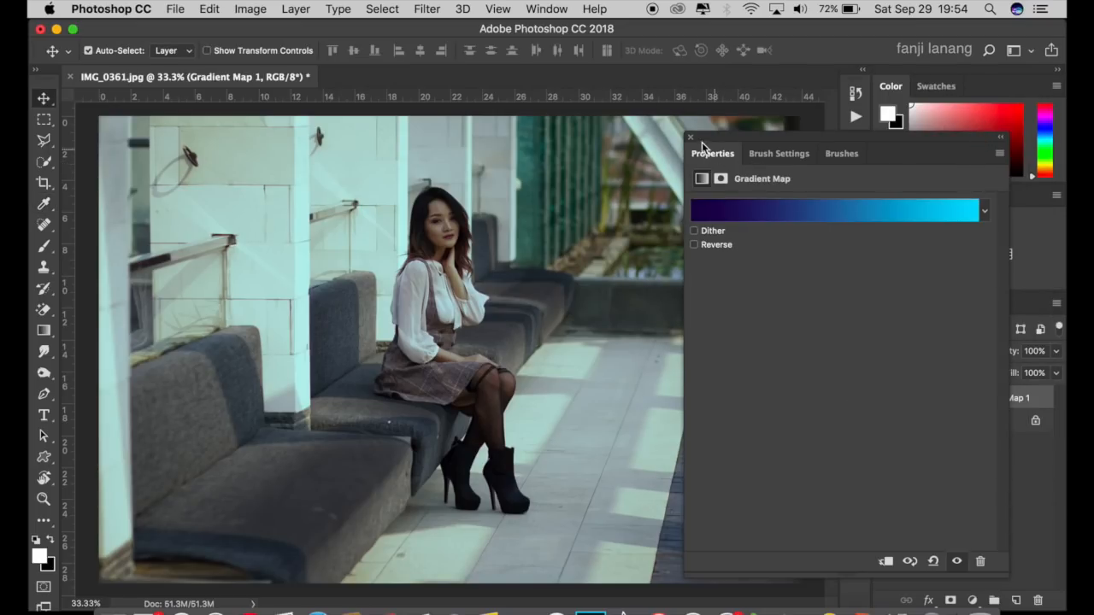
click(690, 137)
Try the Hard Mix blend mode on the Gradient Map layer, and restore Pin Light.
click(954, 349)
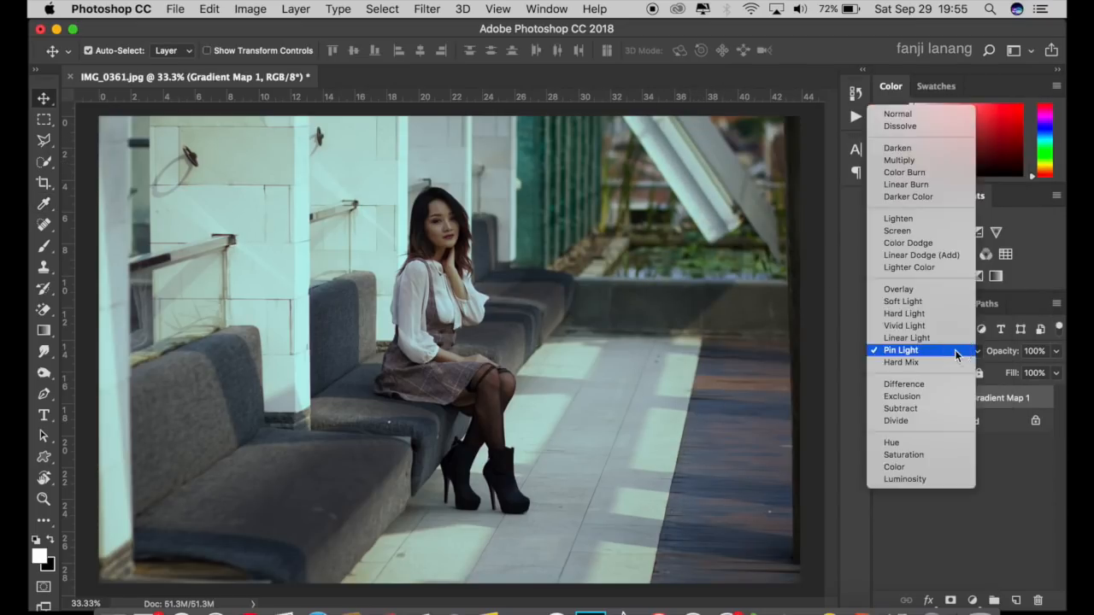
click(944, 361)
click(939, 353)
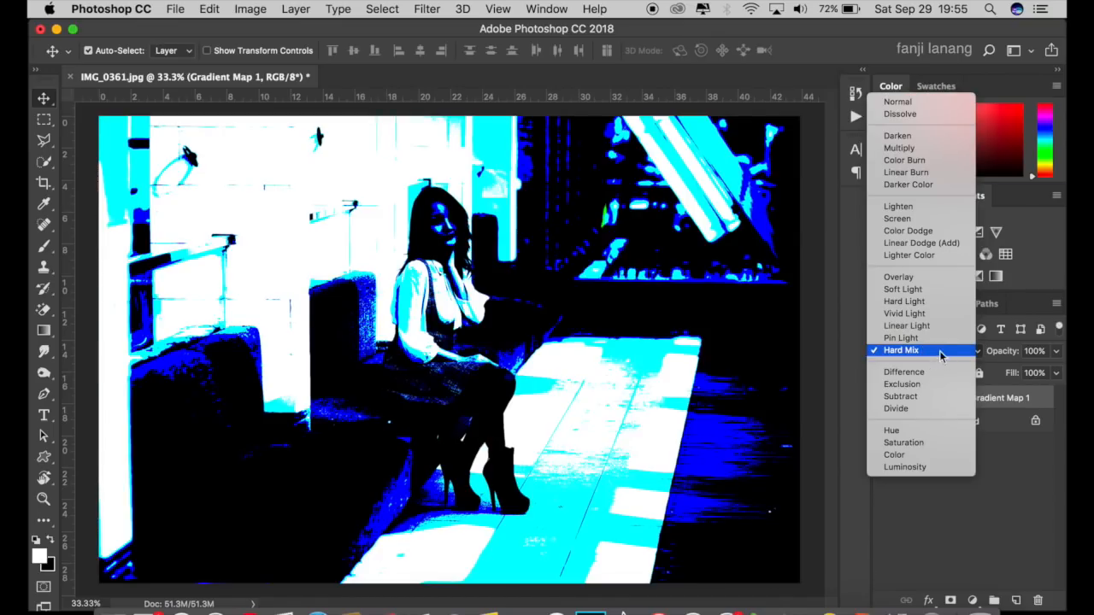
click(942, 345)
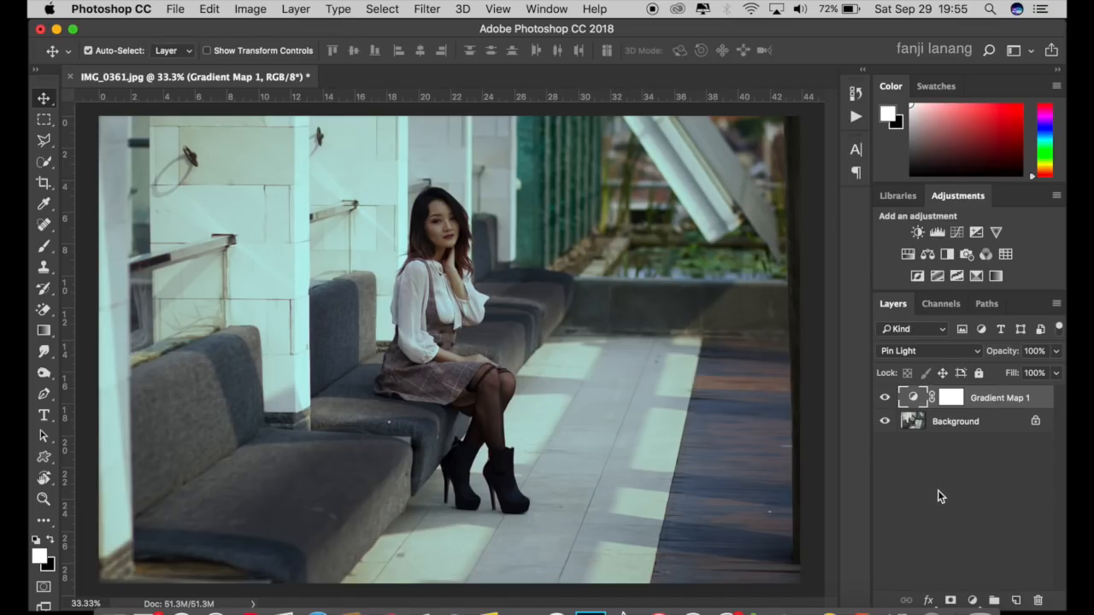
Add a Selective Color adjustment layer above the Gradient Map layer.
click(973, 599)
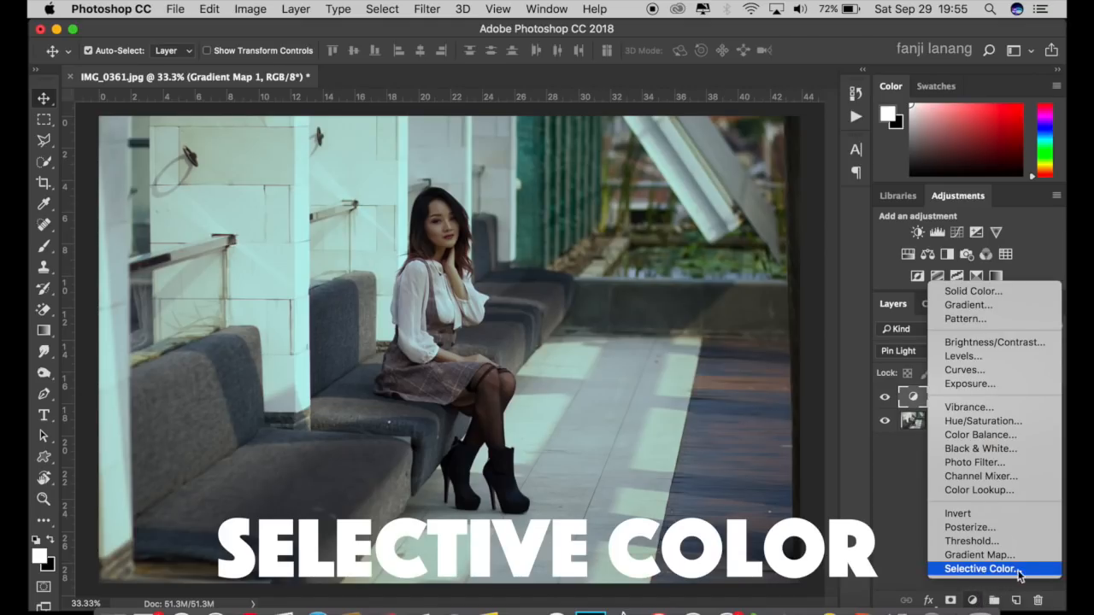
click(1014, 569)
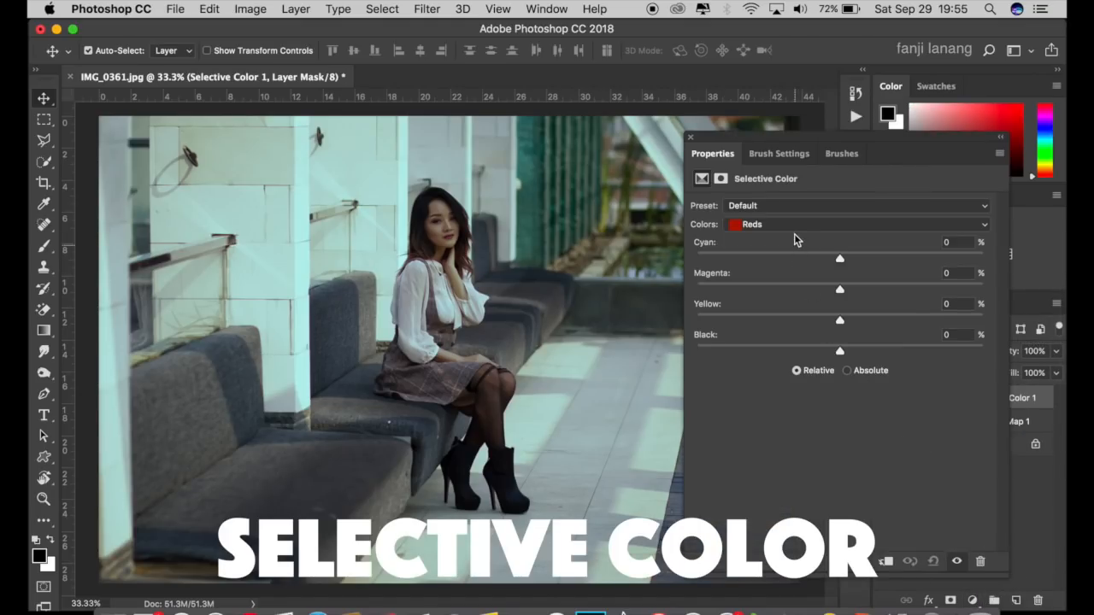
For the Blues in Selective Color, set Cyan to +41, Yellow to -100 and Black to +82, and raise Magenta.
click(797, 227)
click(804, 271)
drag(840, 258, 898, 258)
drag(839, 351, 957, 351)
drag(840, 320, 590, 318)
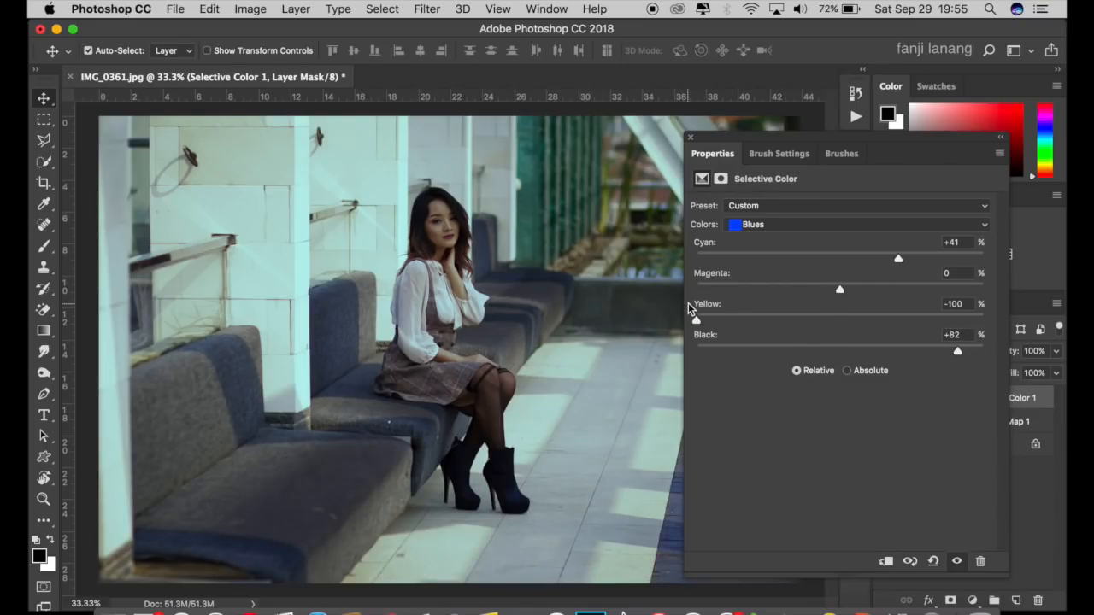
drag(723, 288, 884, 332)
For the Cyans in Selective Color, set Cyan to +100, Magenta and Yellow to -100, and Black to +41.
click(810, 229)
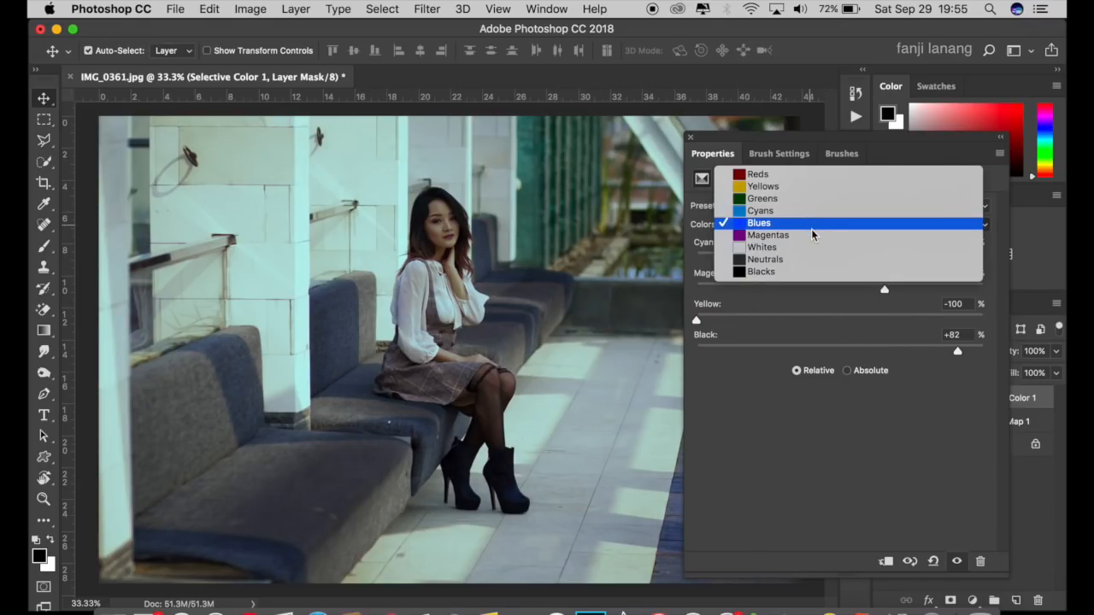
click(812, 213)
drag(813, 323, 593, 312)
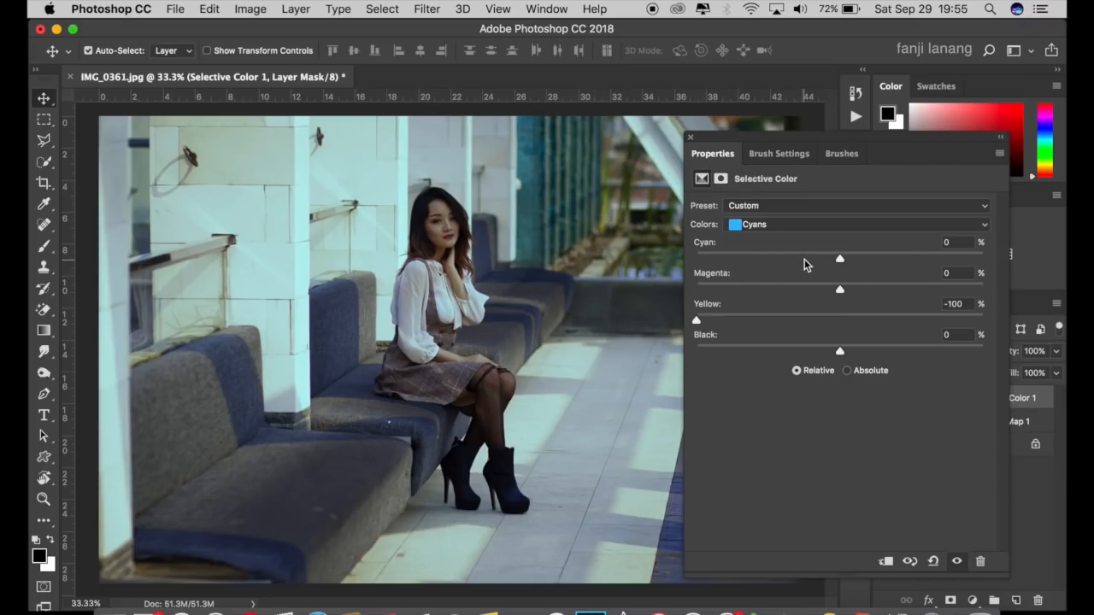
drag(839, 258, 1040, 256)
drag(837, 291, 625, 298)
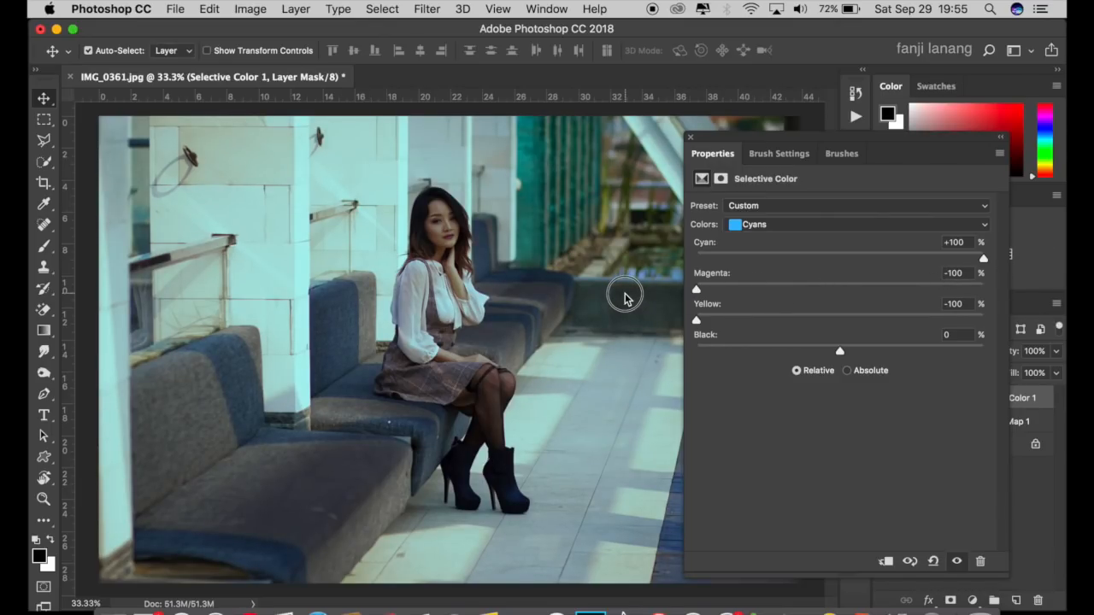
click(899, 351)
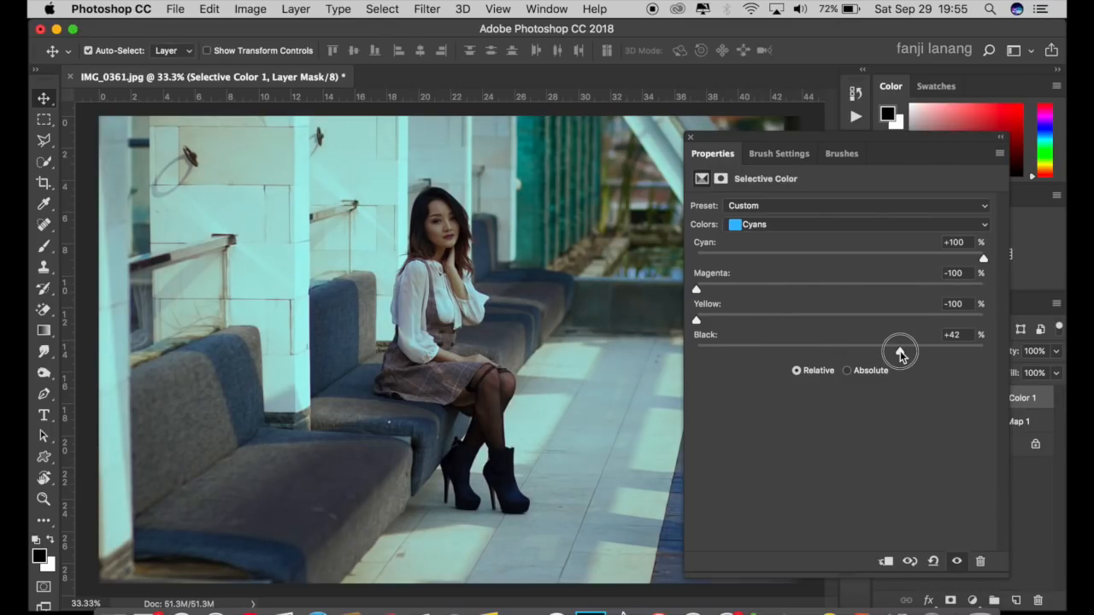
drag(900, 352, 898, 350)
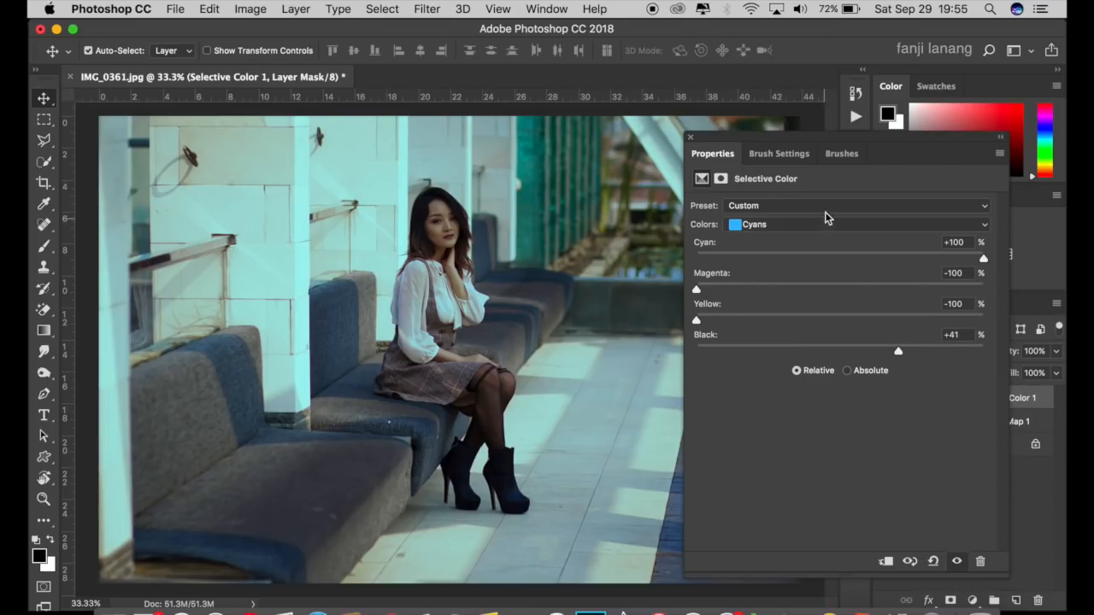
For the Blacks in Selective Color, raise Black to +3 and lower Yellow slightly, and close the adjustment's properties.
click(801, 223)
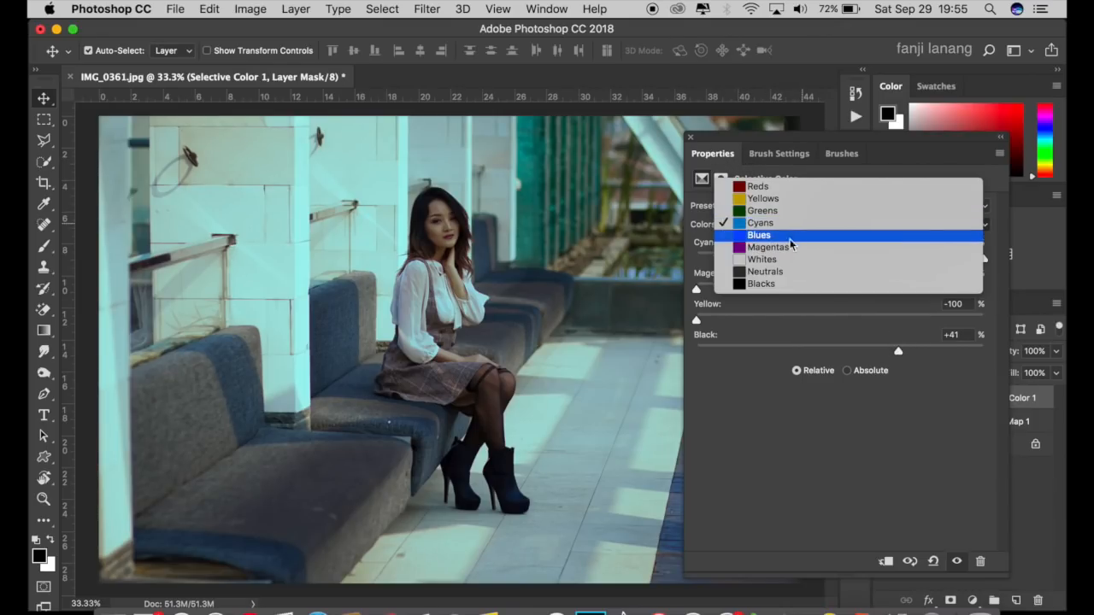
click(772, 284)
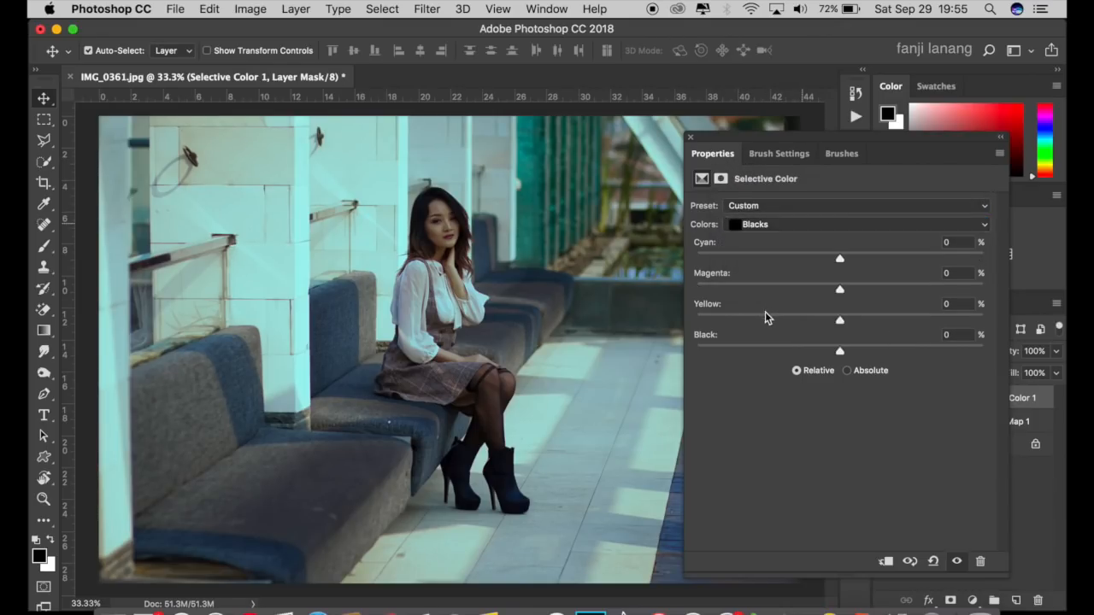
click(844, 351)
click(820, 321)
drag(820, 322, 818, 322)
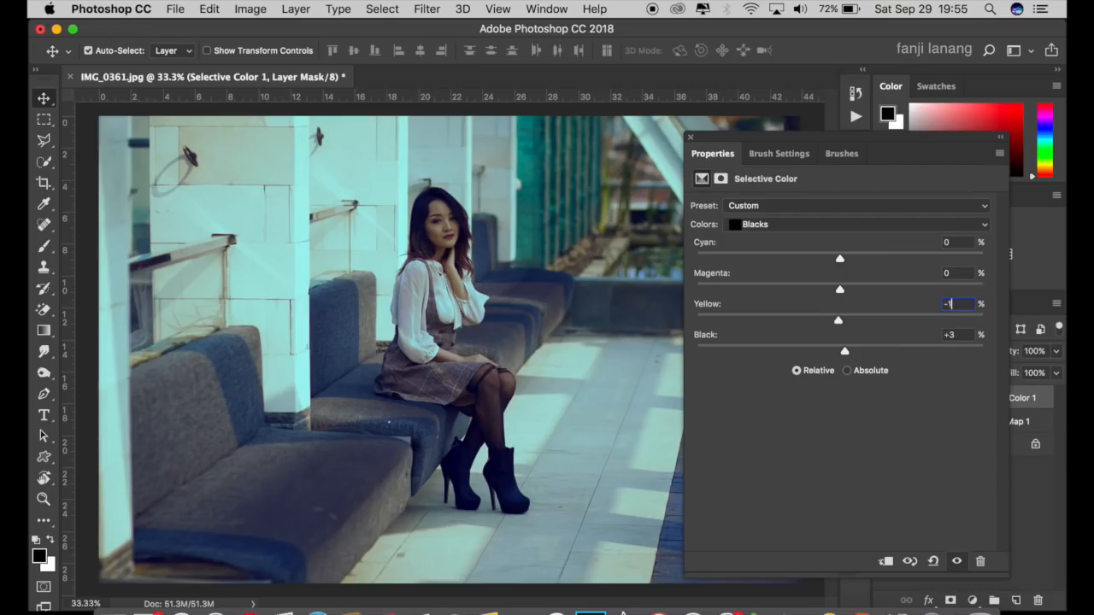
click(958, 334)
click(690, 137)
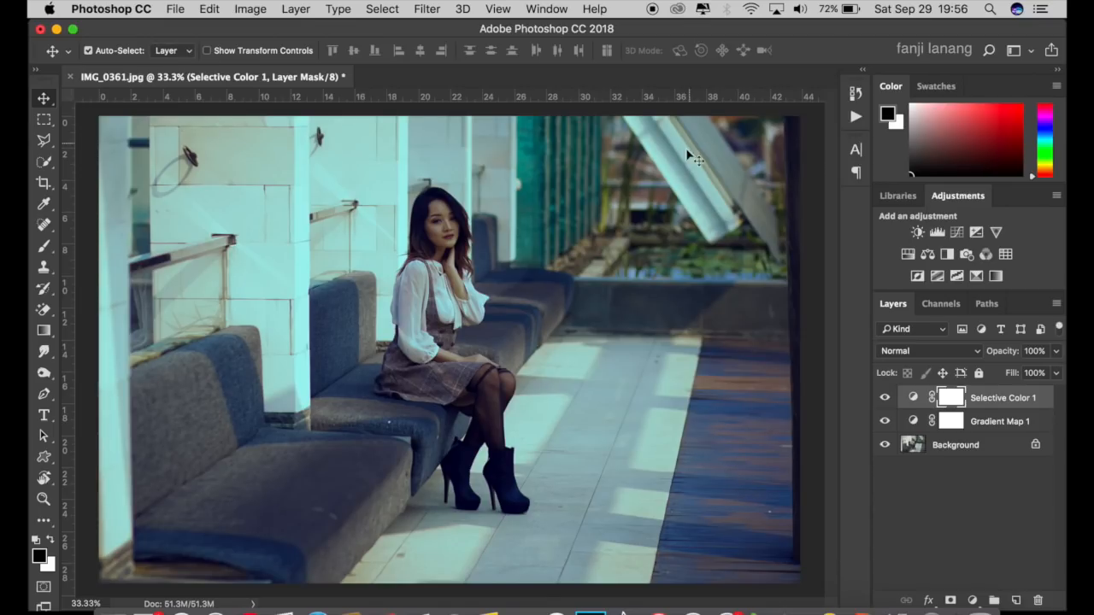
Add a Curves adjustment layer above Selective Color and lower the RGB curve's white end point to output 218.
click(971, 601)
click(1008, 371)
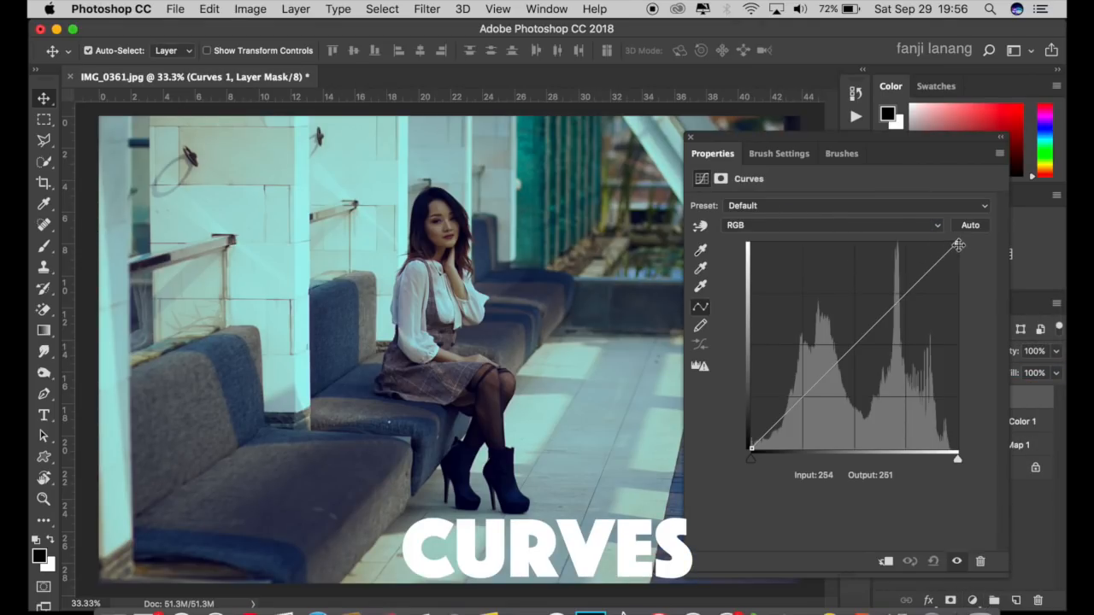
drag(956, 244, 973, 282)
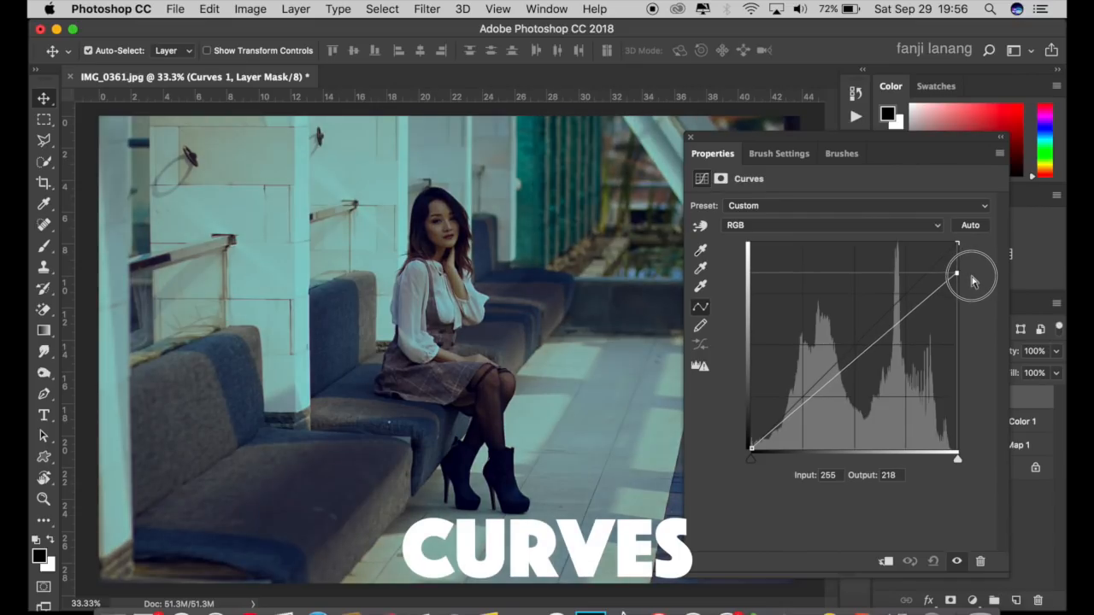
Move the Red channel curve's white end point to input 240, output 255, and close the Curves properties.
click(844, 227)
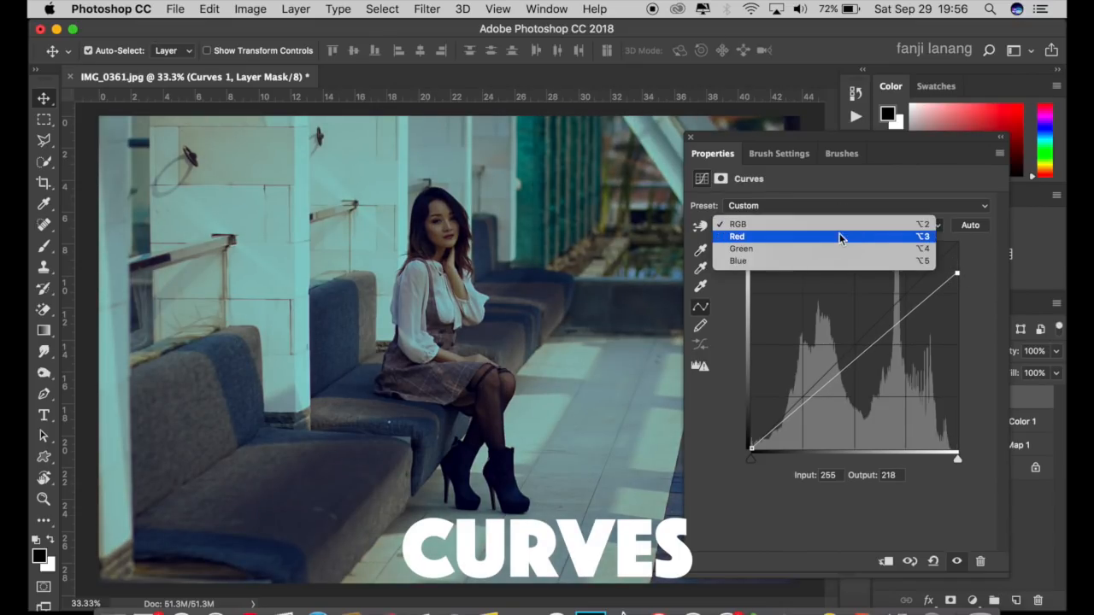
click(838, 237)
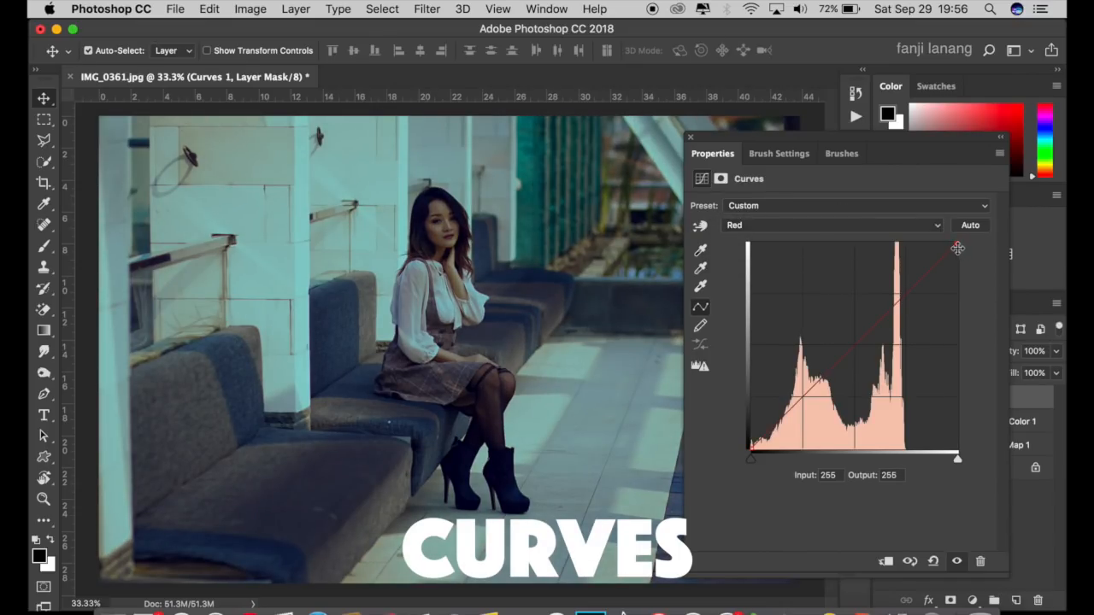
drag(951, 242, 943, 232)
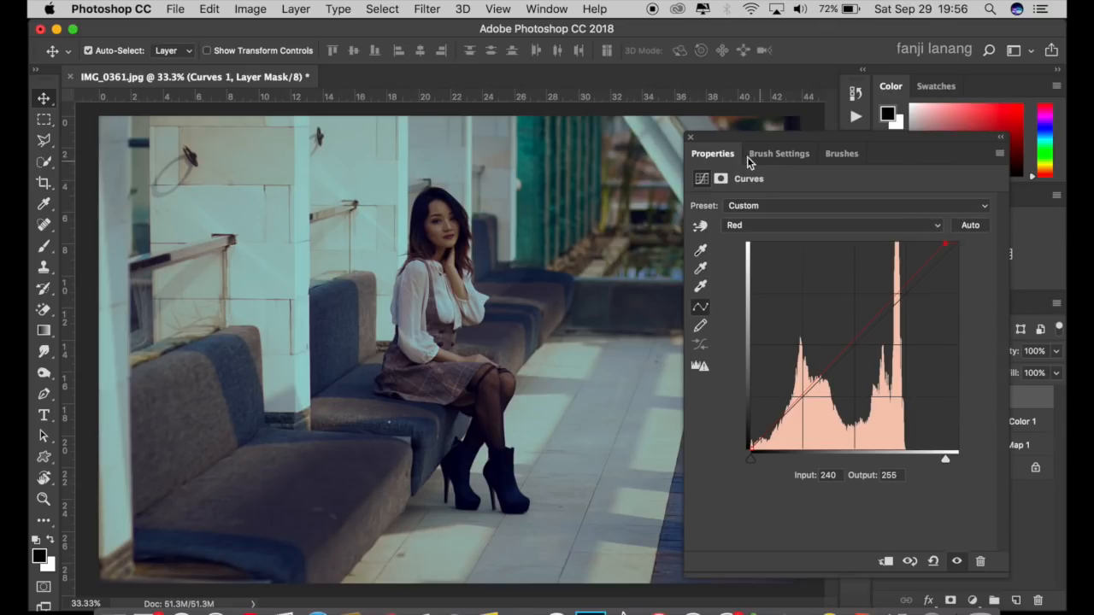
click(691, 136)
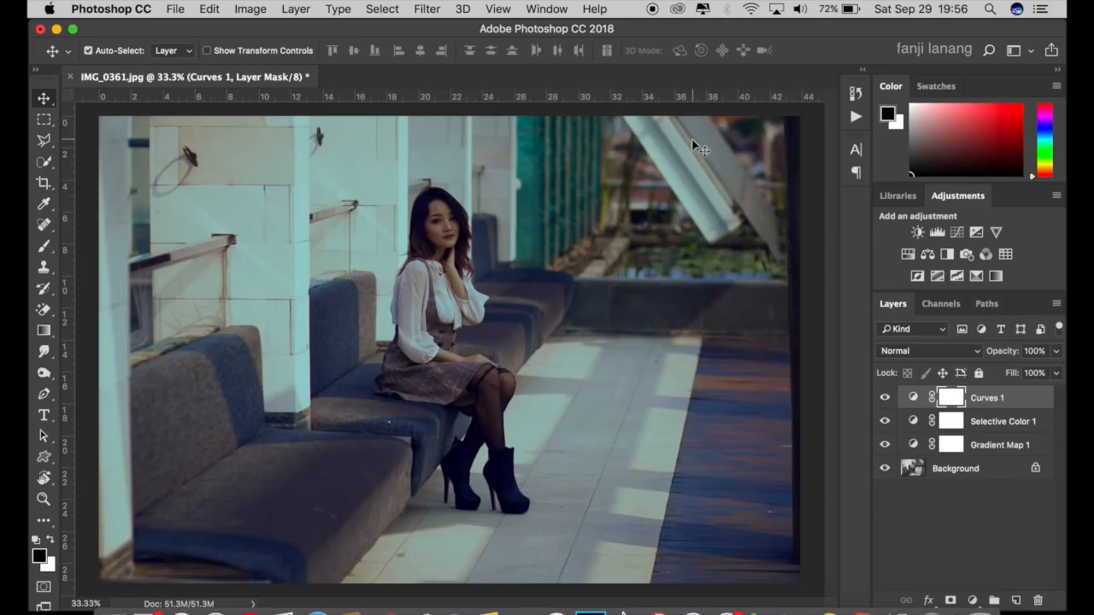
Add a second Curves adjustment layer, raise the RGB midtones with a point at input 131, output 171, and close its properties.
click(971, 600)
click(963, 370)
drag(853, 332, 851, 309)
drag(852, 313, 858, 314)
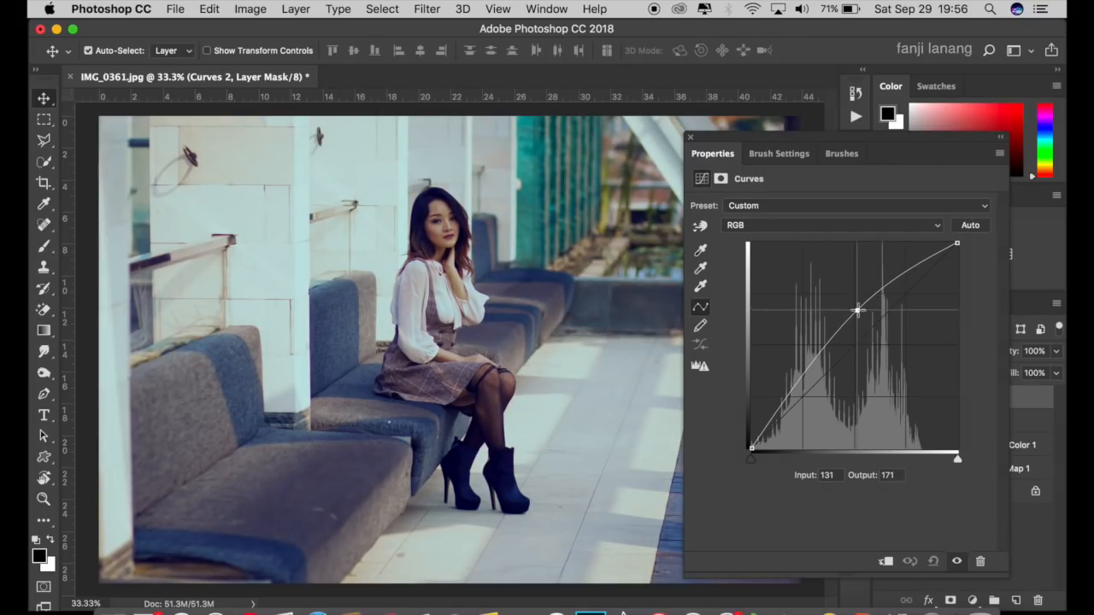
click(690, 137)
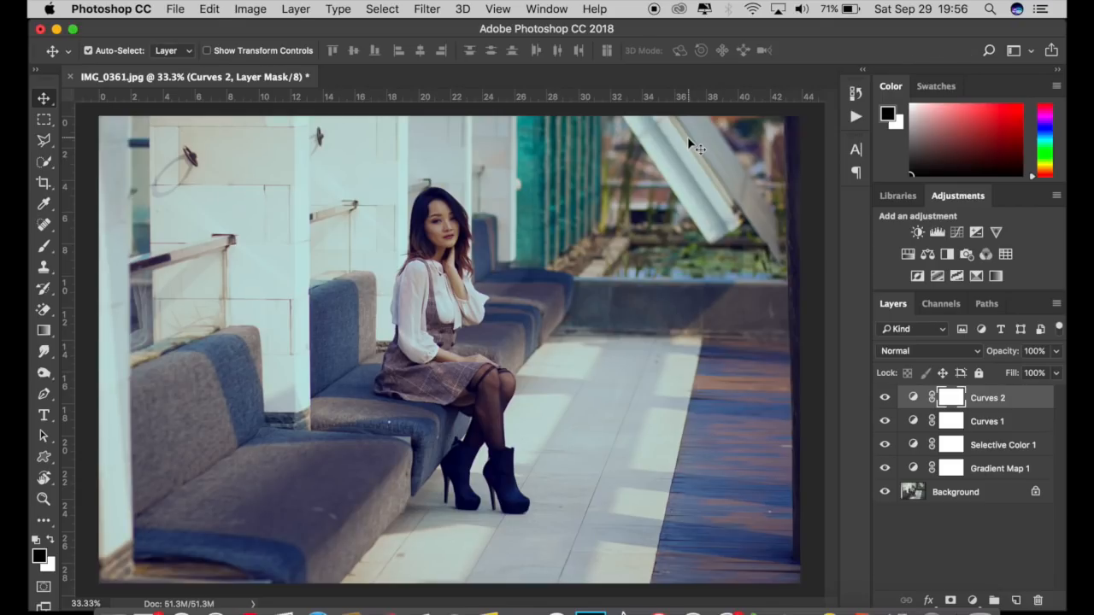
Create a new layer on top and stamp the logo watermark brush in white near the photo's lower-right corner.
click(1015, 601)
key(b)
key(x)
click(755, 545)
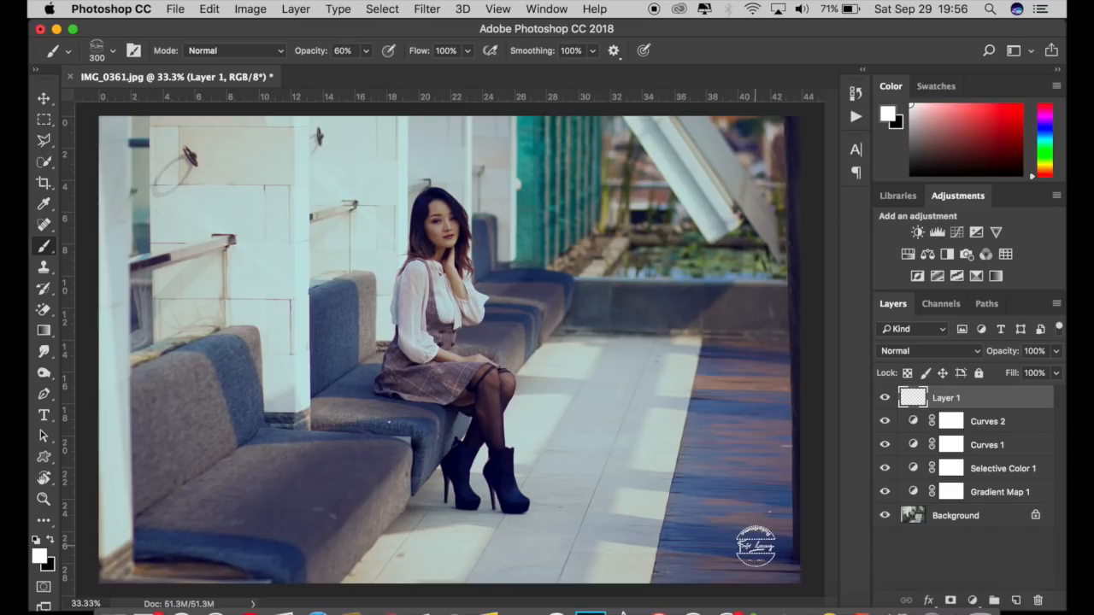